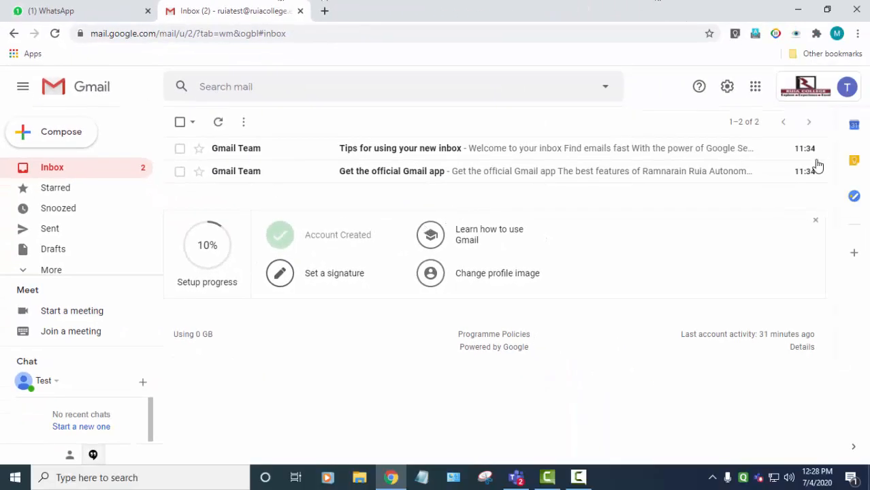
# Open Google Groups from the Google apps available in the Gmail inbox.
pyautogui.click(755, 86)
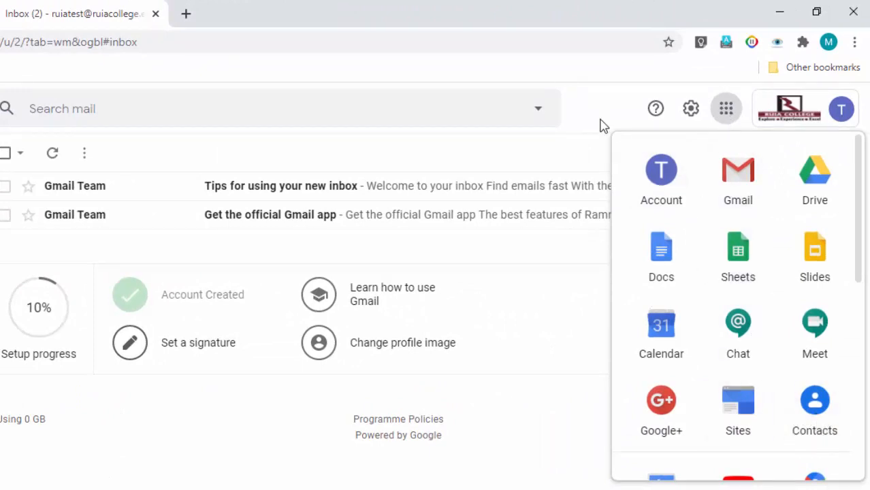
pyautogui.click(641, 87)
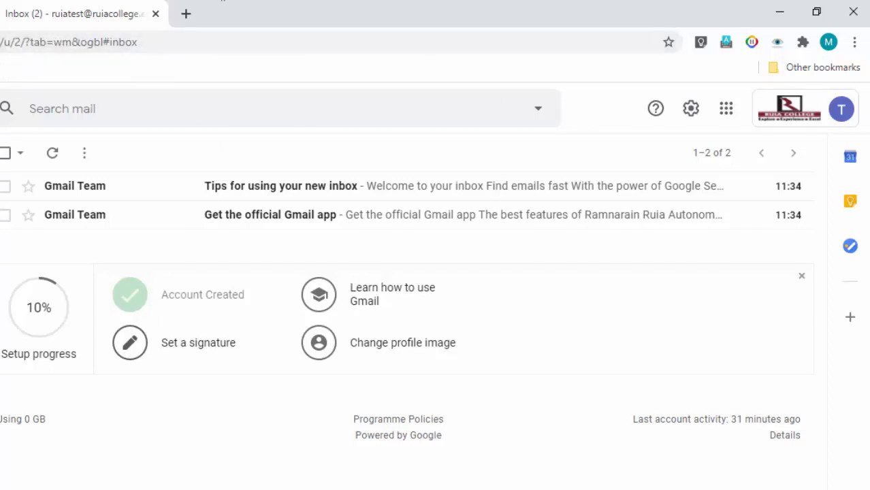
pyautogui.click(727, 110)
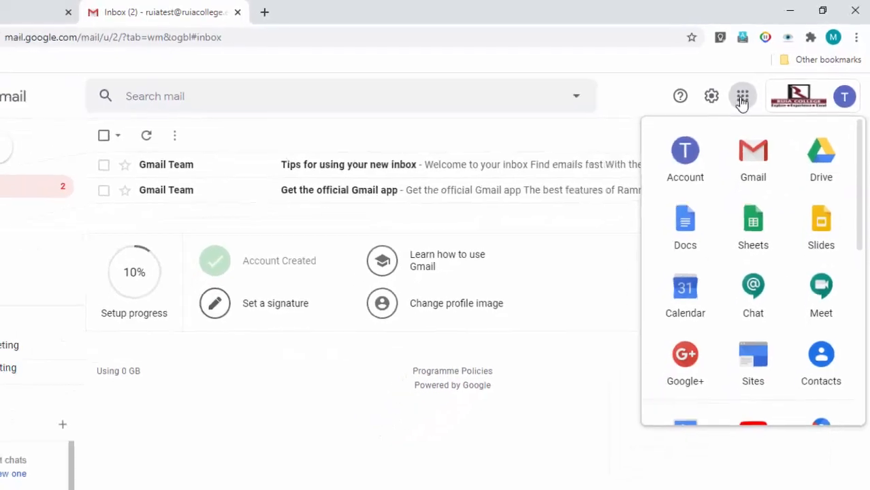
pyautogui.scroll(-3, 738, 232)
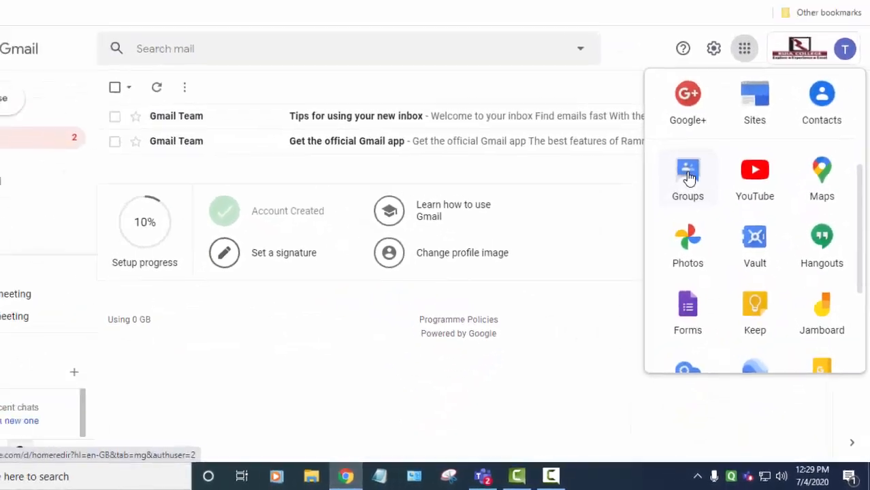
pyautogui.click(688, 174)
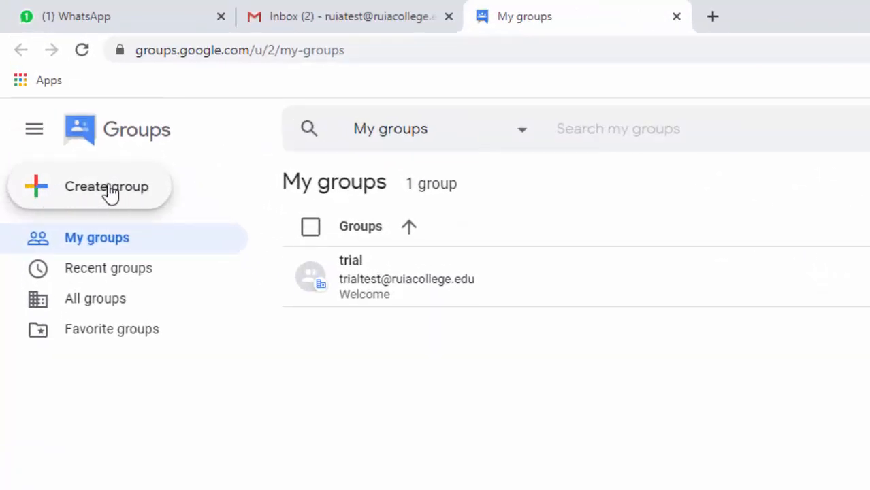
# Start creating a new group and name it SYJC-Divsion-AF.
pyautogui.click(81, 193)
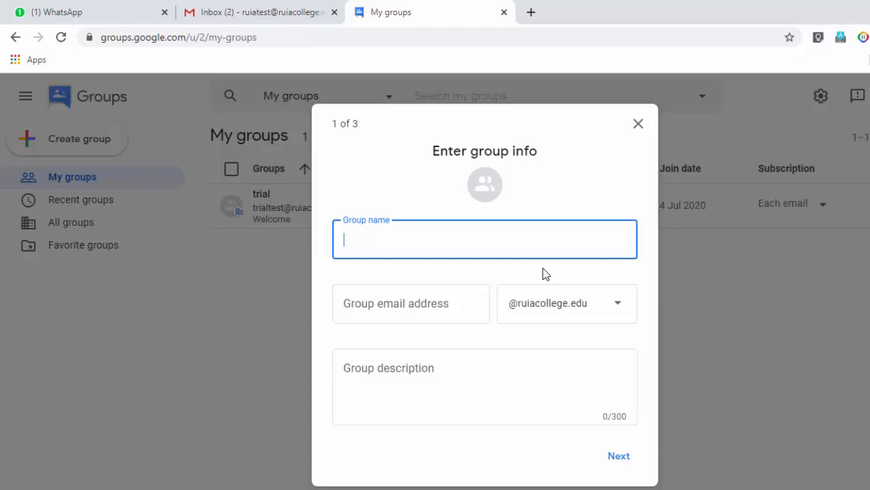
pyautogui.write('SYJC')
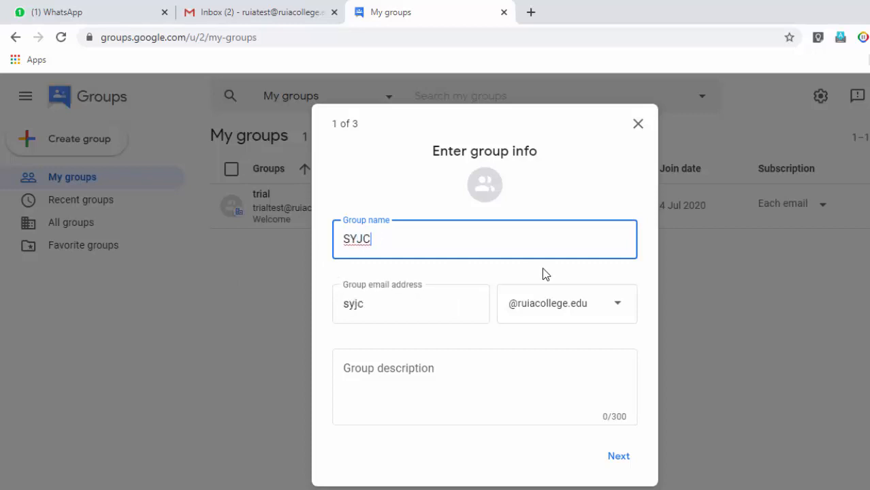
pyautogui.write('A')
pyautogui.press('BackSpace')
pyautogui.press('BackSpace')
pyautogui.write('-AF')
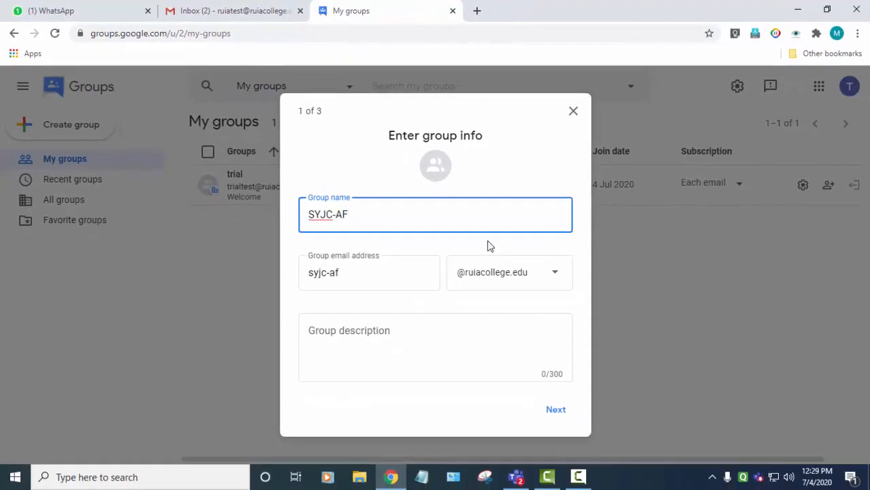
pyautogui.press('BackSpace')
pyautogui.press('BackSpace')
pyautogui.write('Divsion-')
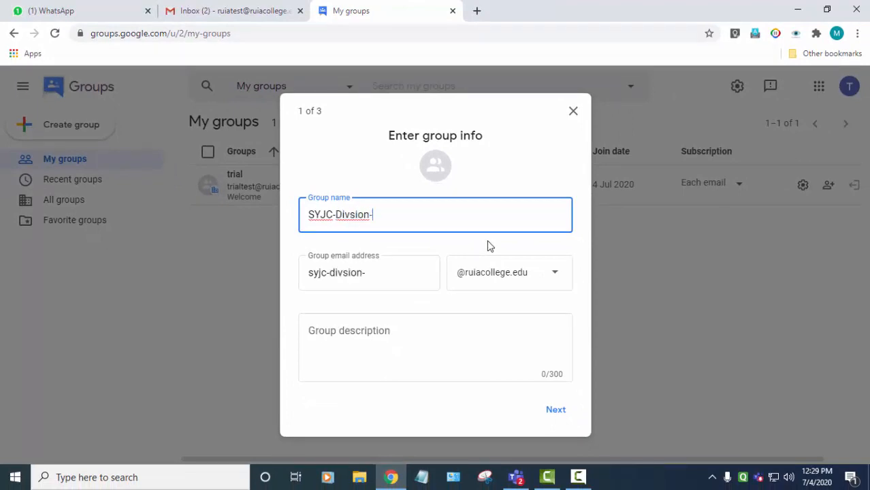
pyautogui.write('AF')
# Compare the group name with the group email address in the group info form.
pyautogui.moveTo(386, 214); pyautogui.dragTo(383, 274)
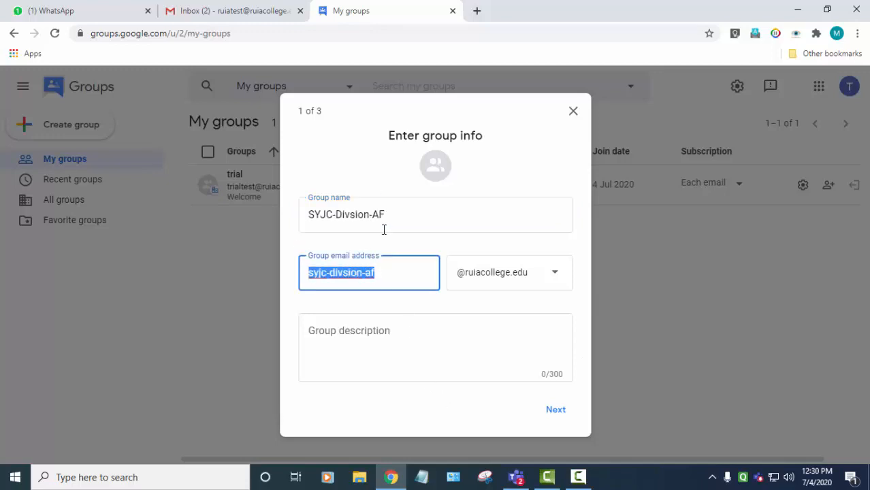
pyautogui.click(465, 308)
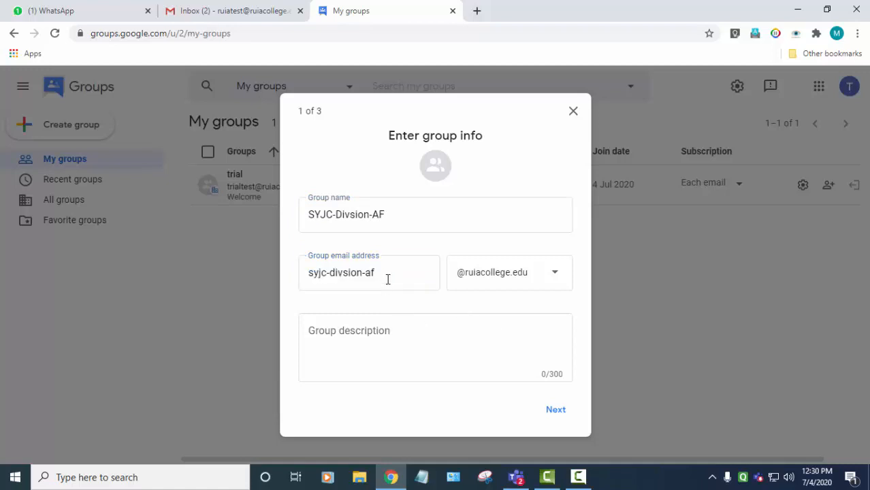
pyautogui.click(389, 272)
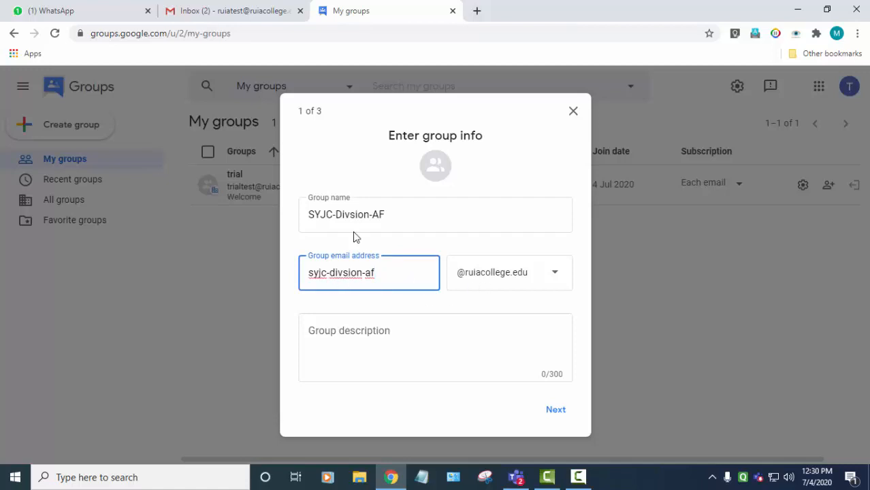
pyautogui.moveTo(398, 212); pyautogui.dragTo(305, 216)
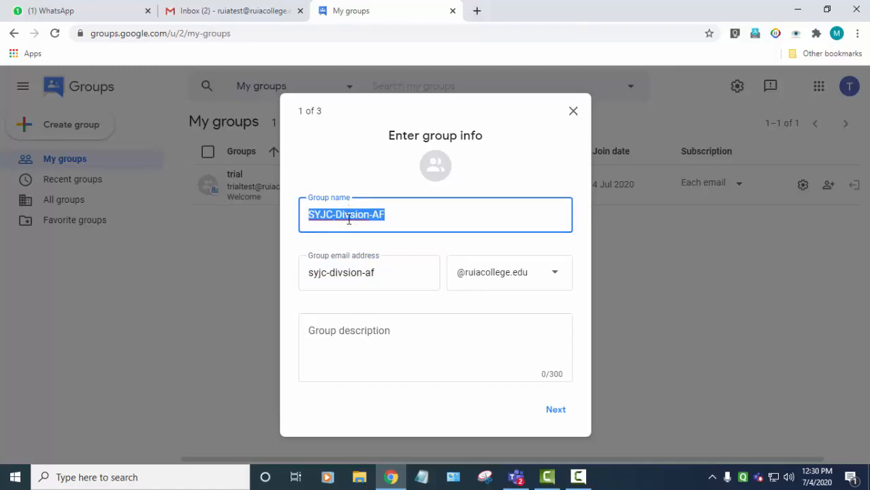
pyautogui.moveTo(371, 275); pyautogui.dragTo(300, 272)
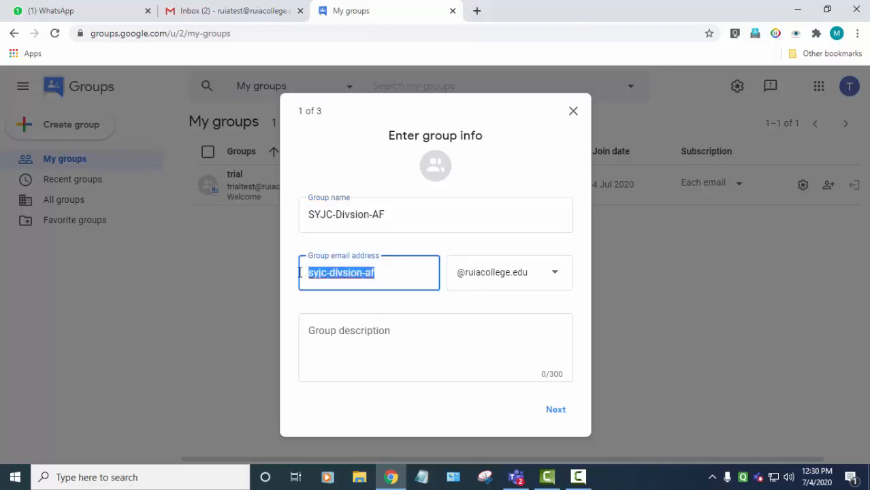
pyautogui.click(387, 272)
pyautogui.moveTo(385, 218); pyautogui.dragTo(308, 222)
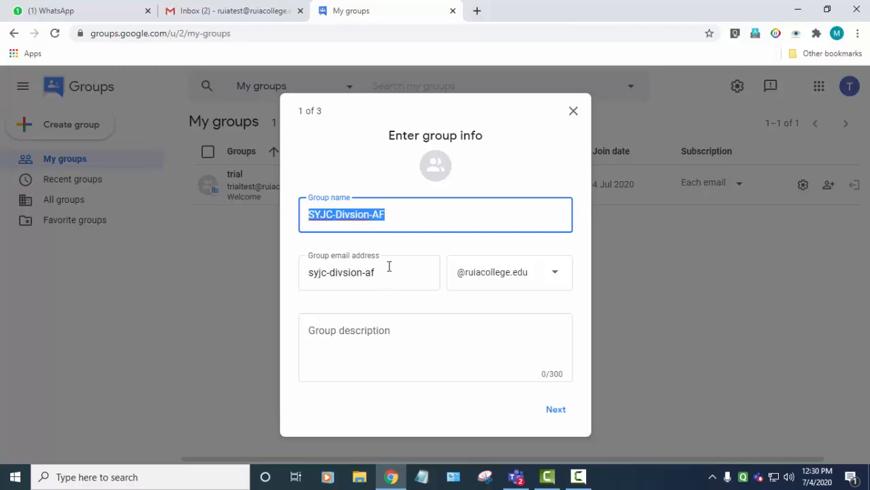
pyautogui.click(314, 274)
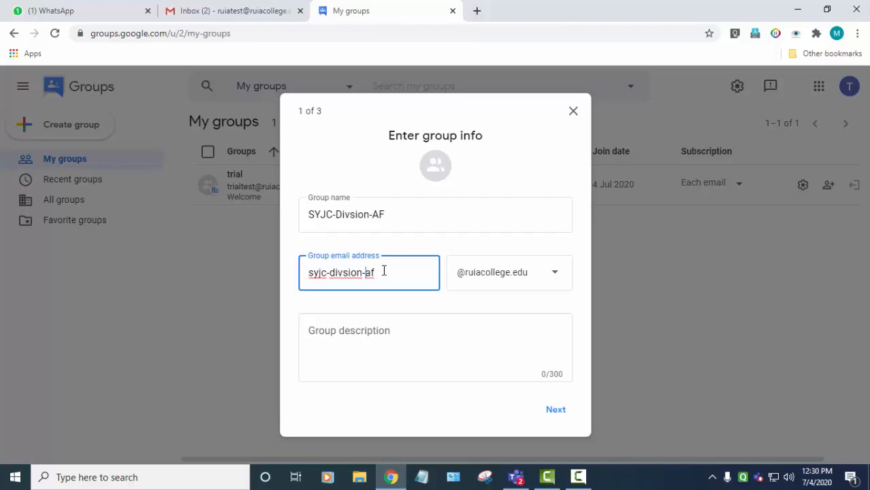
# Enter the group description "Welcome to the Group." and continue to the privacy settings.
pyautogui.click(411, 335)
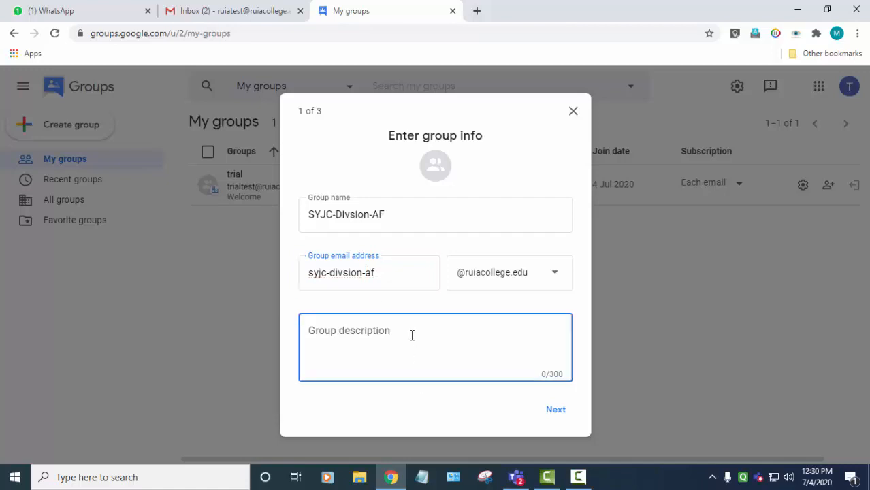
pyautogui.write('Welcome t')
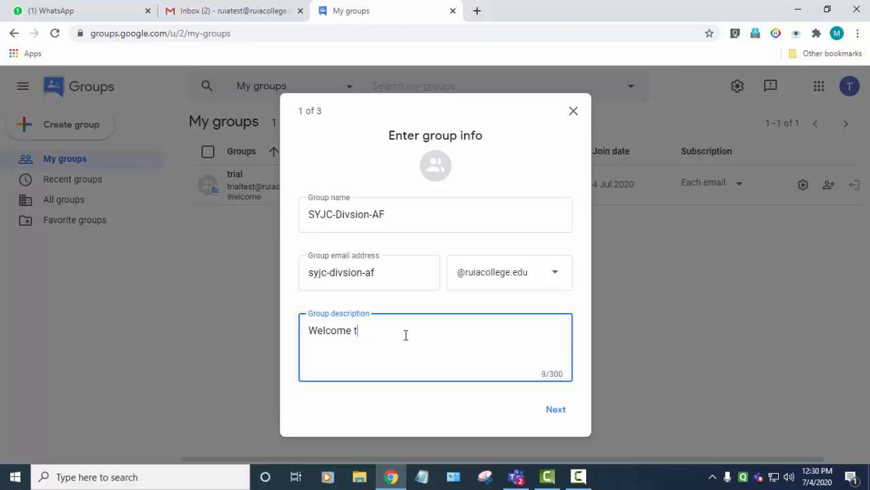
pyautogui.write('o the Group')
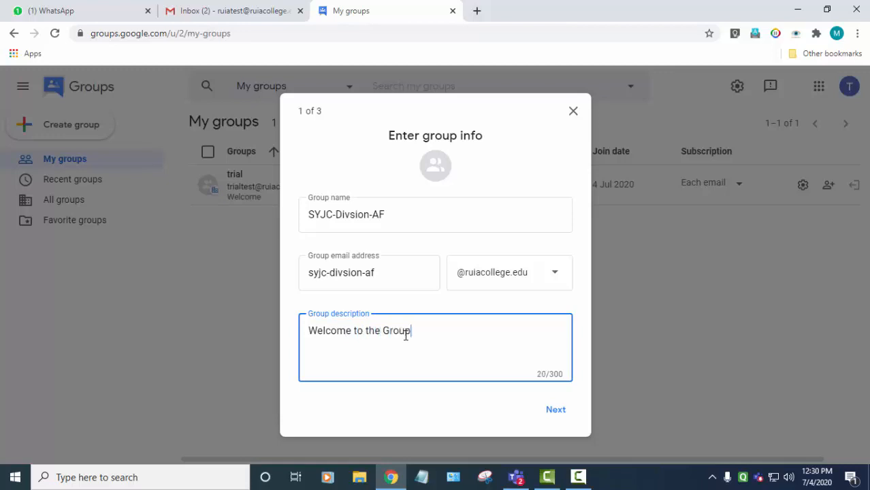
pyautogui.write(',')
pyautogui.moveTo(515, 476)
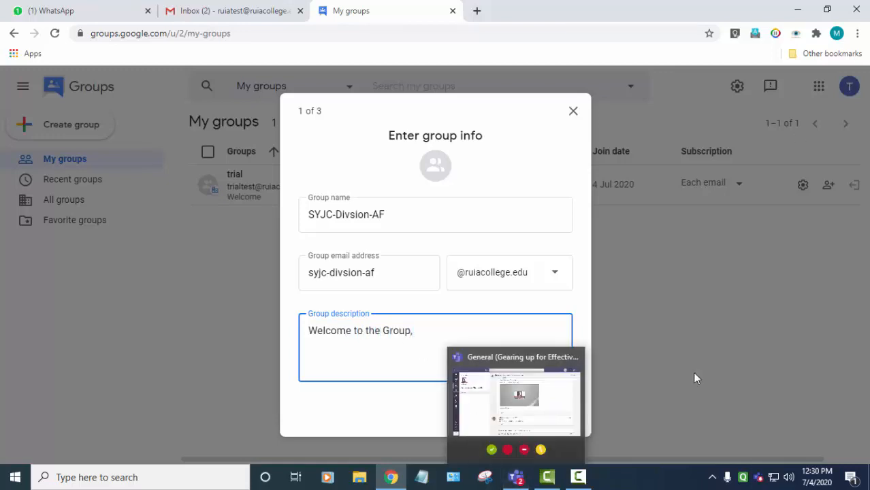
pyautogui.click(586, 322)
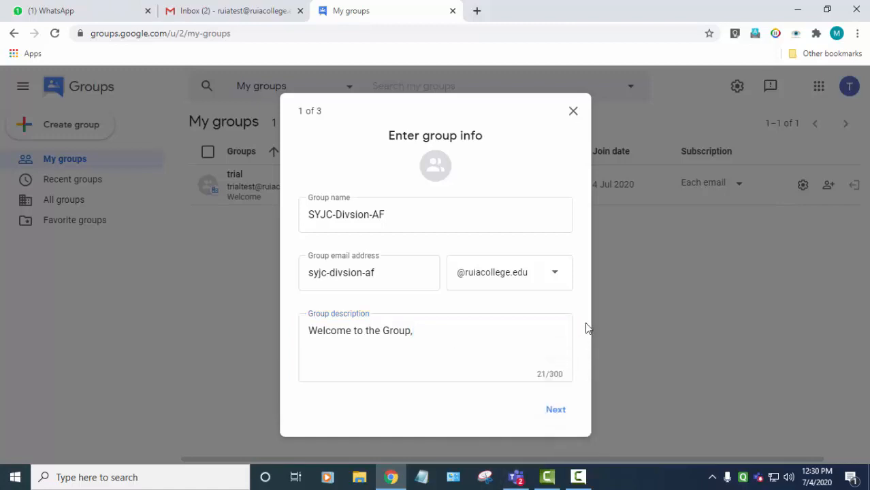
pyautogui.click(437, 331)
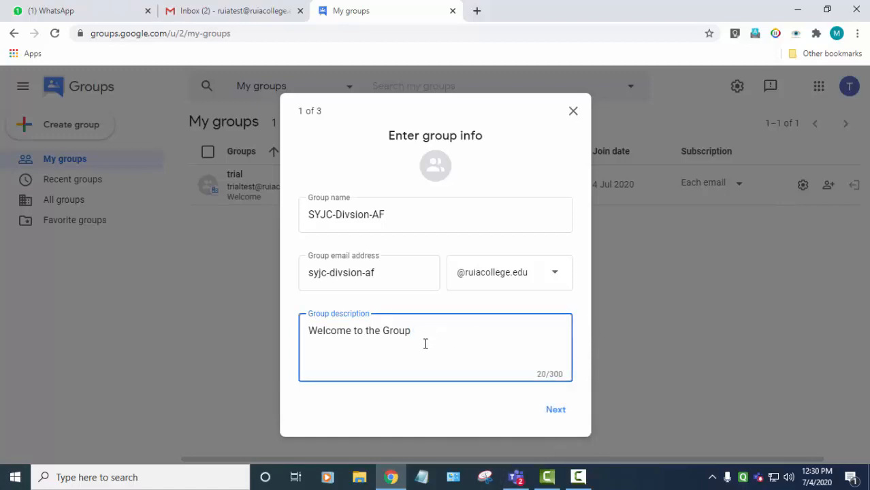
pyautogui.write('.')
pyautogui.click(554, 414)
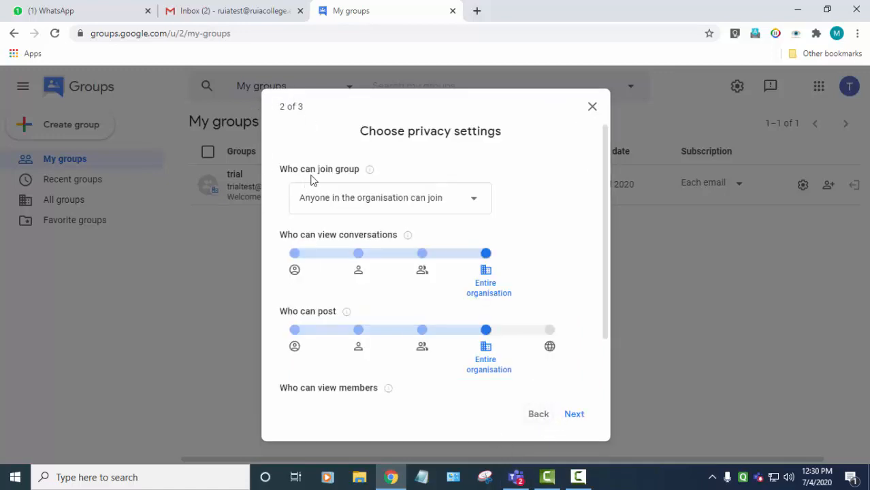
# Restrict who can join the group to only invited users.
pyautogui.moveTo(281, 170); pyautogui.dragTo(353, 178)
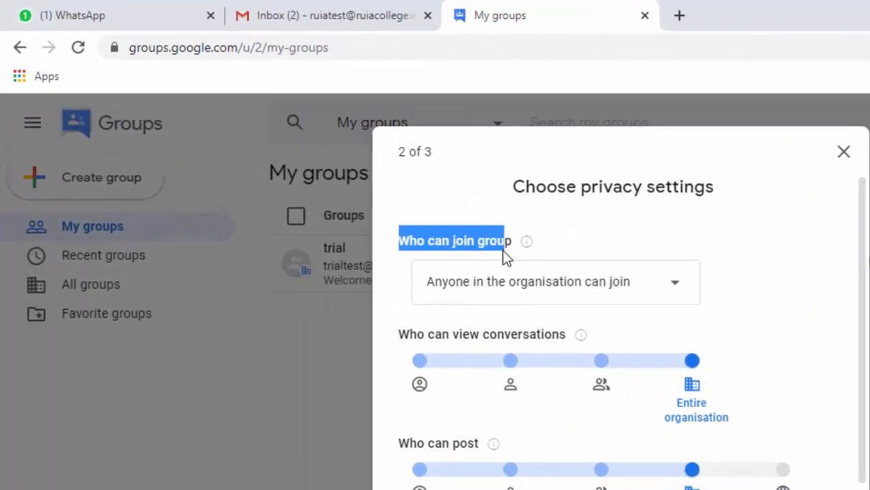
pyautogui.click(720, 230)
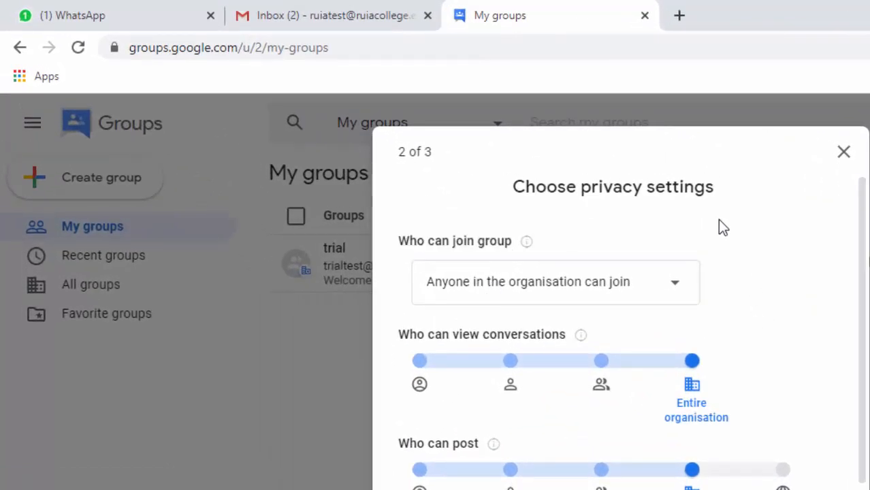
pyautogui.click(675, 286)
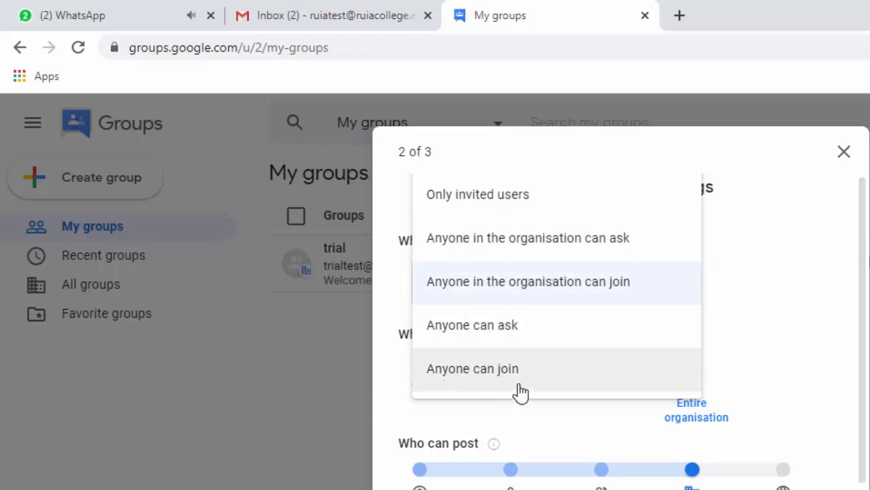
pyautogui.click(505, 197)
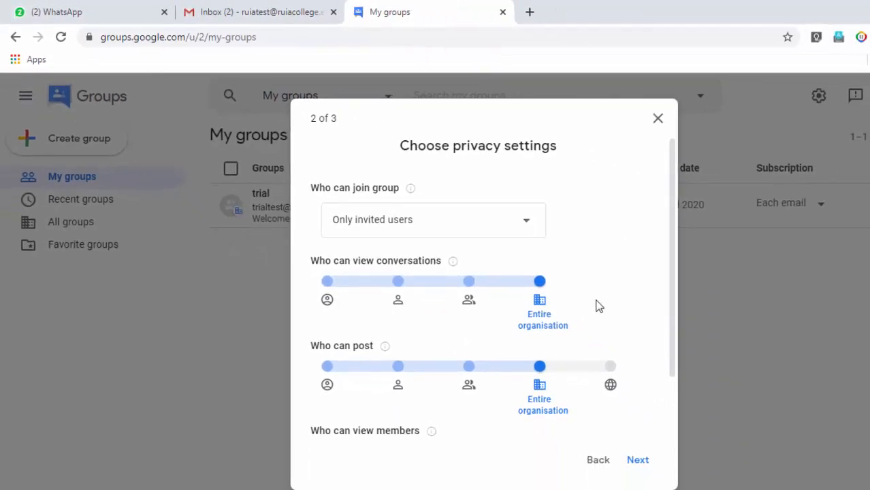
# Limit viewing conversations, posting and viewing members to group members, and continue to adding members.
pyautogui.click(468, 306)
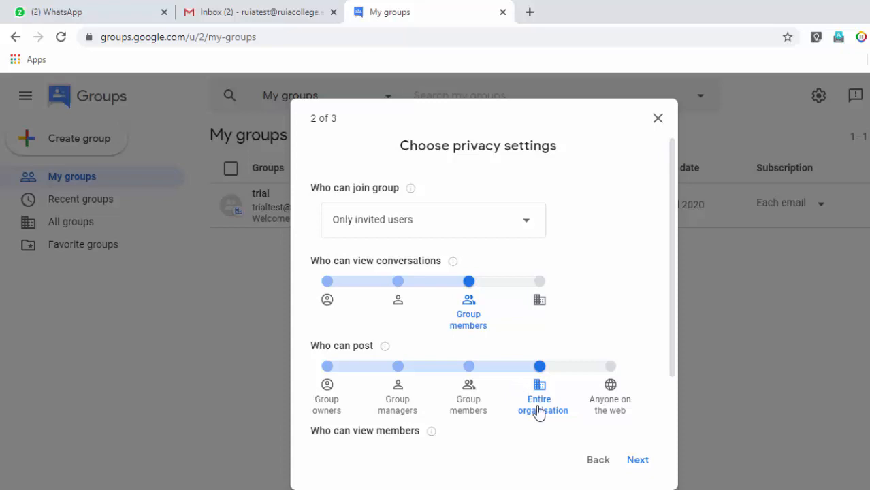
pyautogui.click(469, 387)
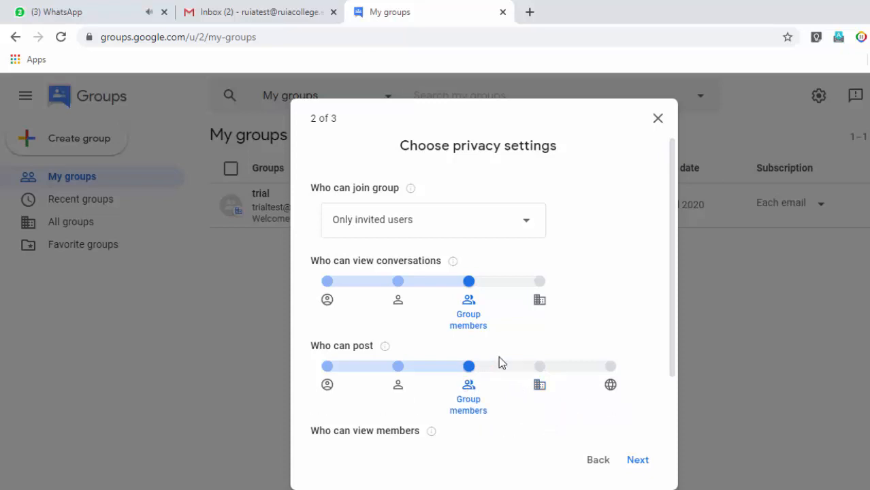
pyautogui.scroll(-1, 516, 357)
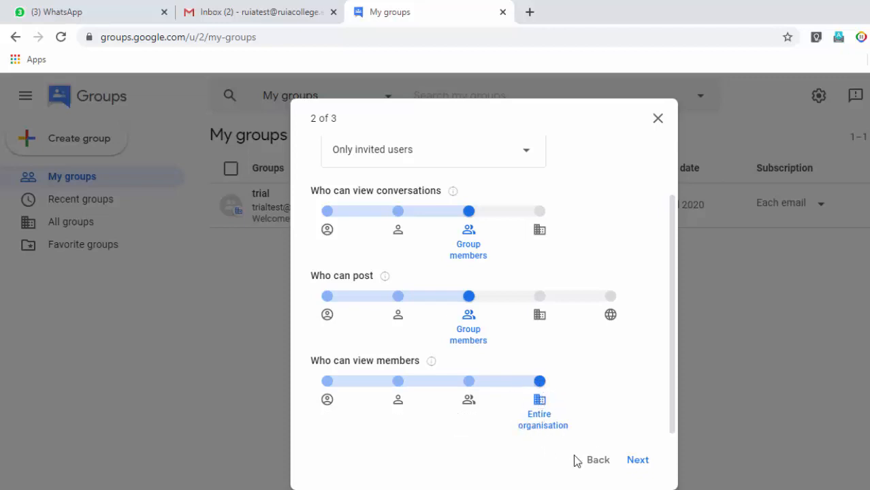
pyautogui.click(469, 403)
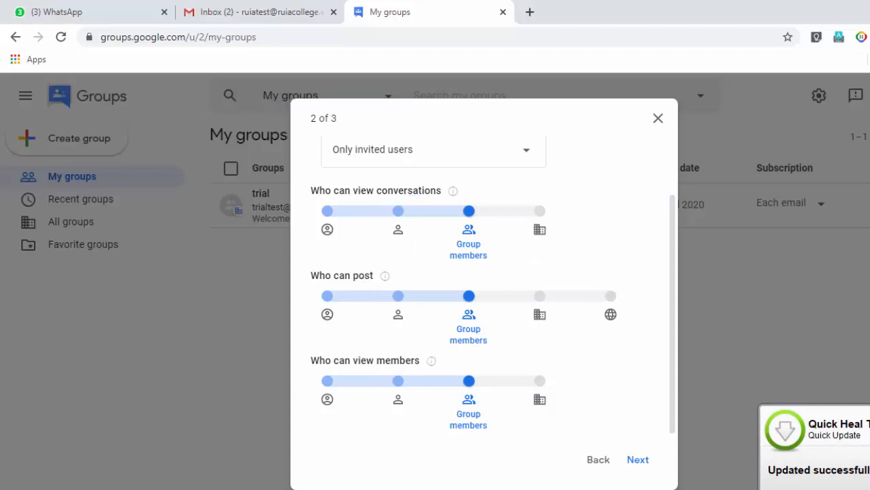
pyautogui.click(637, 461)
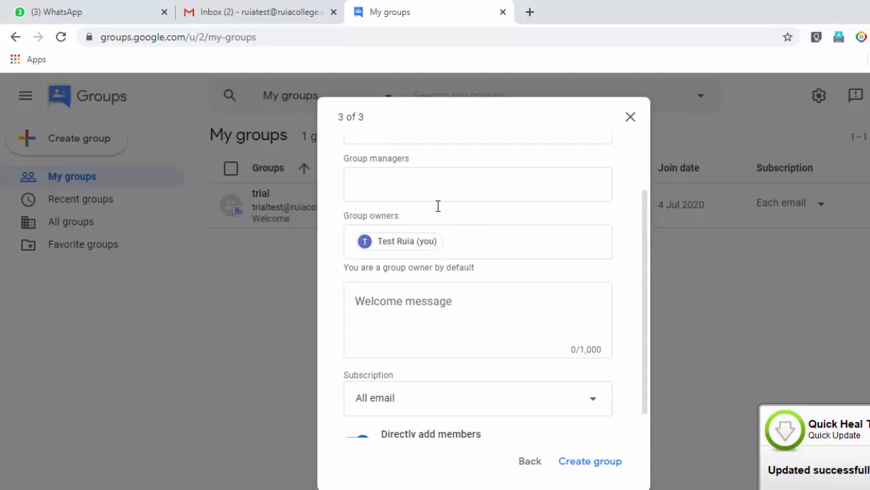
# Review the add-members form and keep the subscription for new members set to All email.
pyautogui.scroll(1, 408, 197)
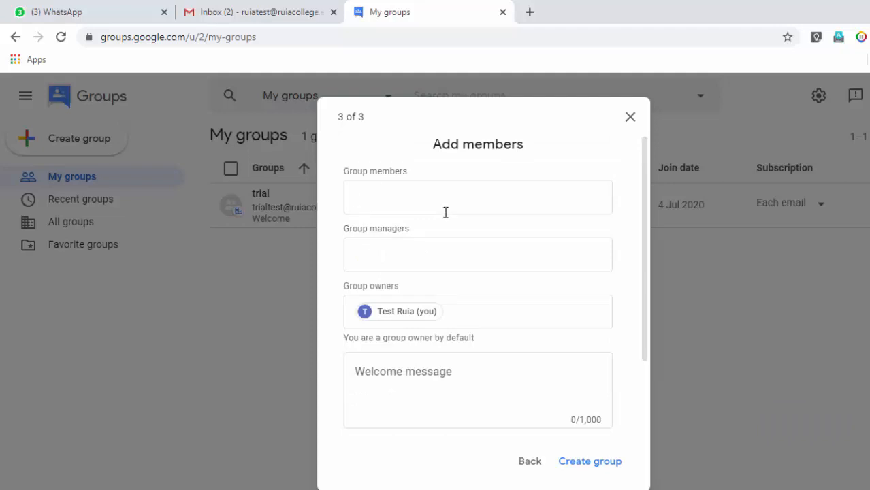
pyautogui.scroll(-3, 479, 198)
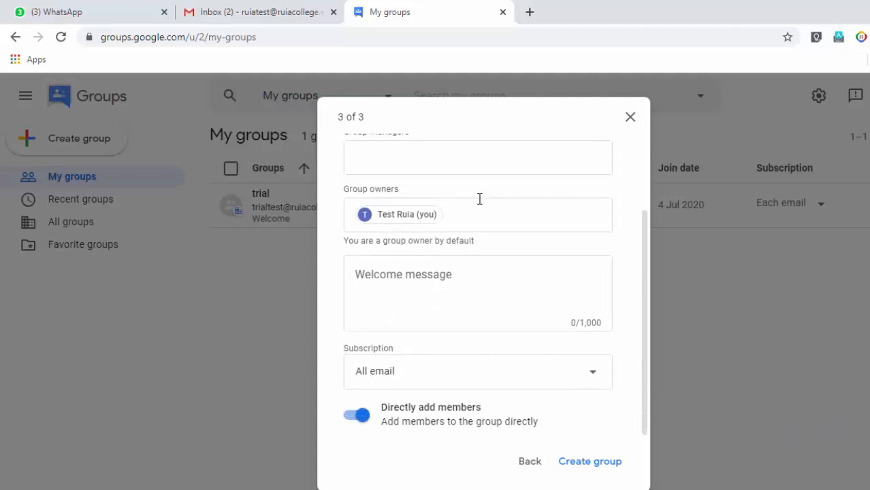
pyautogui.click(472, 274)
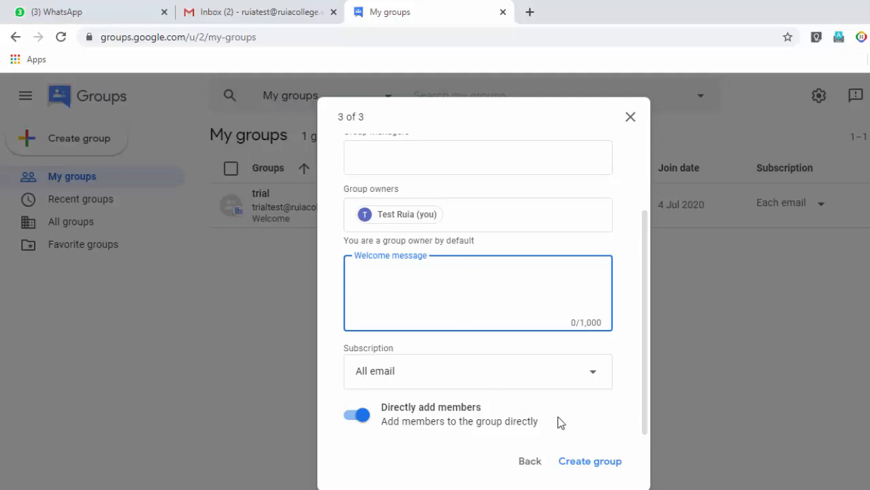
pyautogui.click(593, 381)
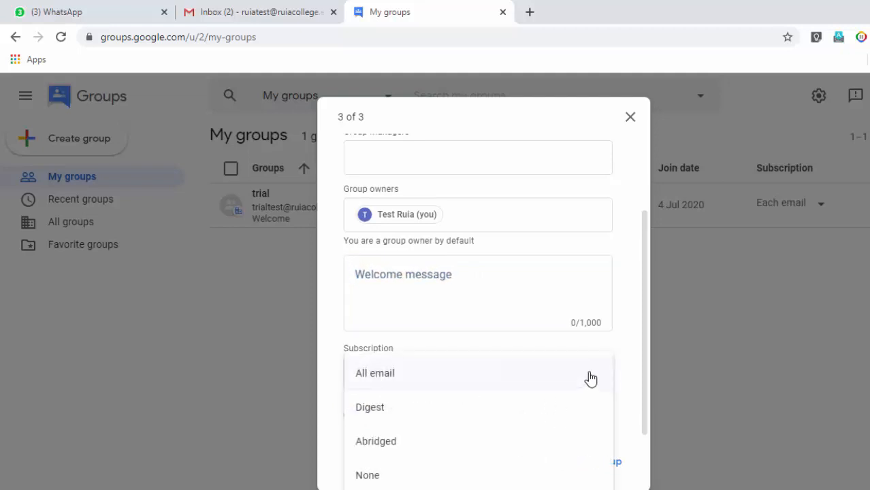
pyautogui.click(383, 375)
pyautogui.scroll(3, 401, 295)
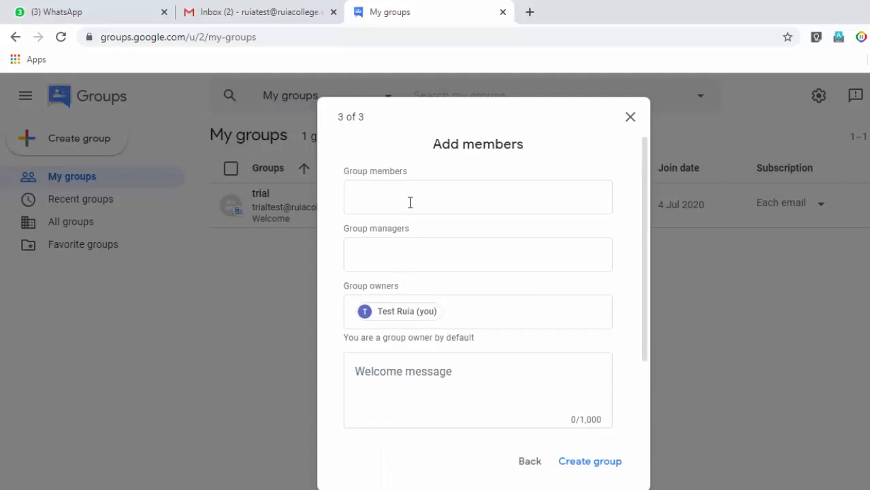
# Add the suggested college email address beginning with "aa" as a group member.
pyautogui.click(409, 198)
pyautogui.write('aa')
pyautogui.click(445, 233)
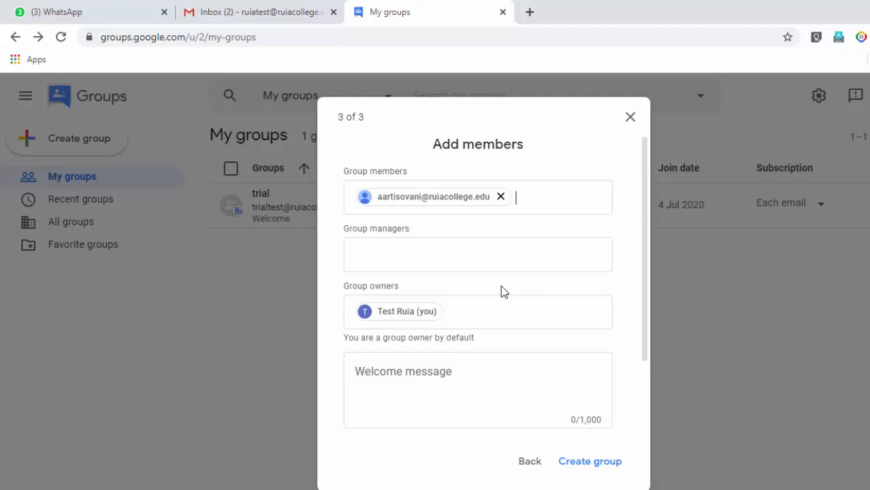
# Enter the welcome message "Welcome" and create the group.
pyautogui.click(473, 372)
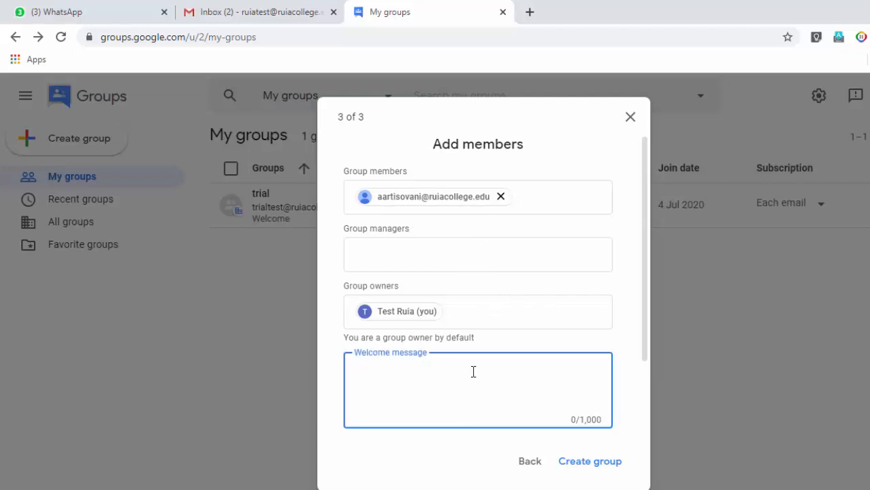
pyautogui.write('Welcome')
pyautogui.click(603, 464)
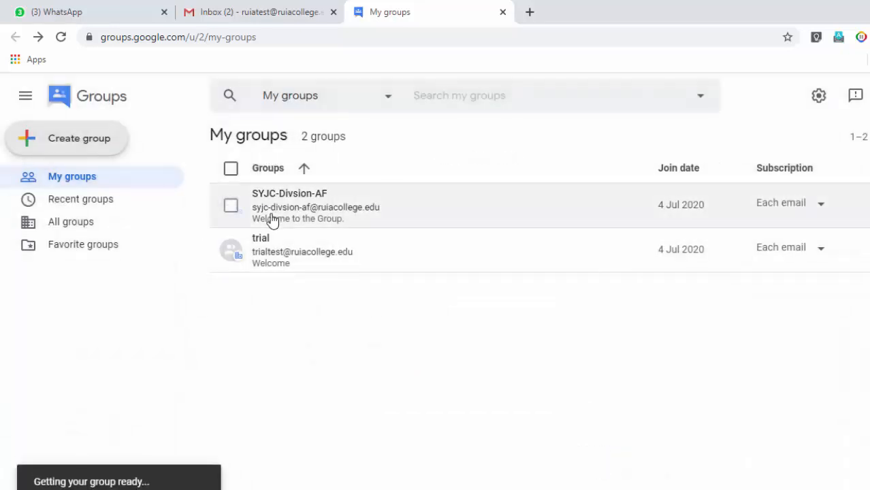
# Check the members listed in the new SYJC-Divsion-AF group's summary and go to the group.
pyautogui.moveTo(276, 195)
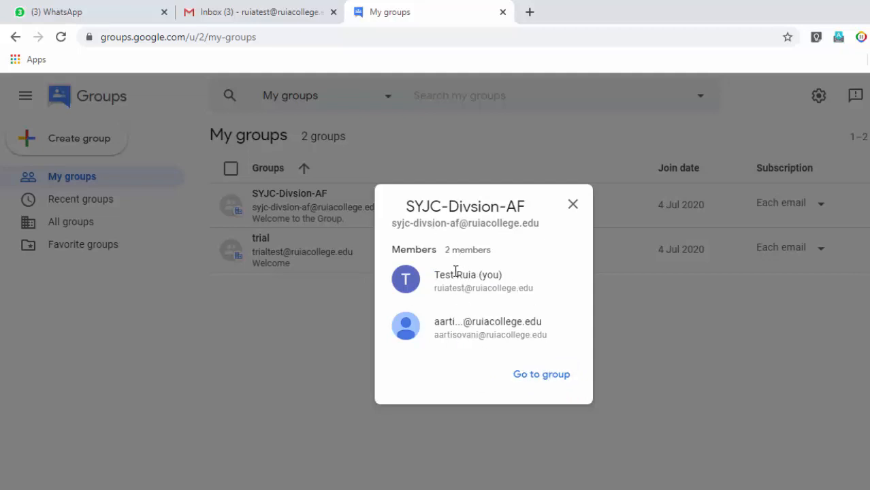
pyautogui.moveTo(436, 275); pyautogui.dragTo(511, 276)
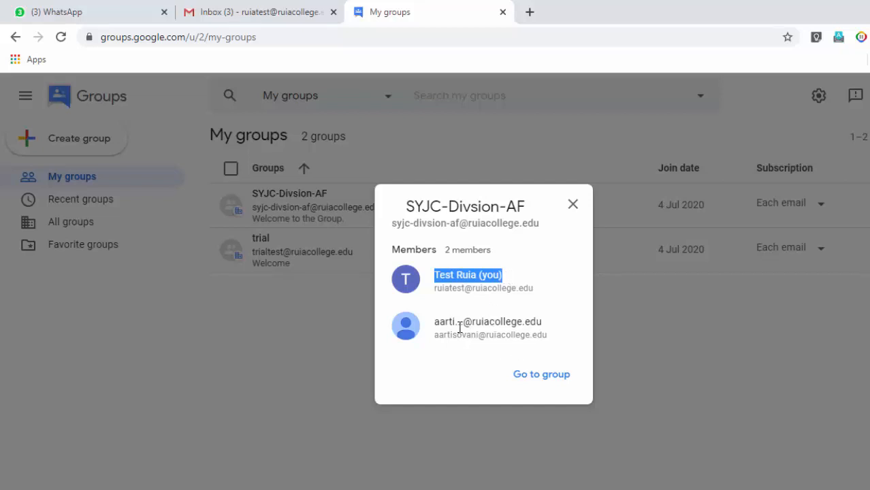
pyautogui.click(550, 380)
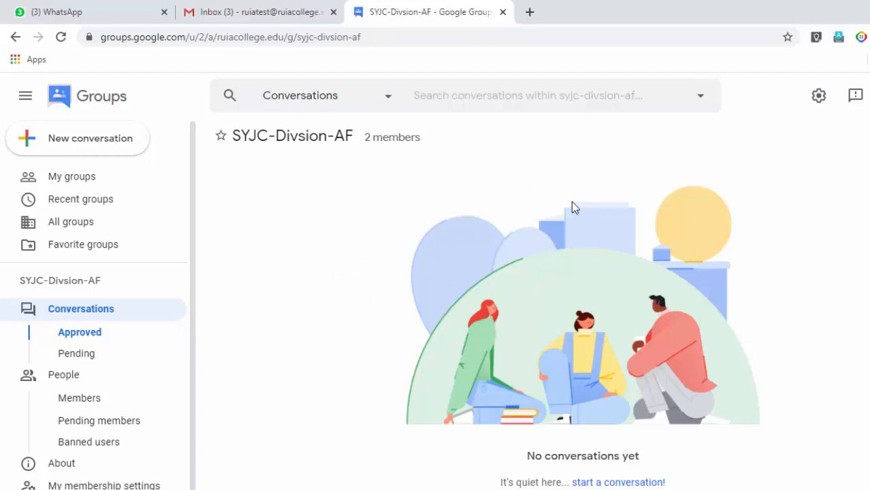
# Look over the group's conversations and open its member list.
pyautogui.click(87, 310)
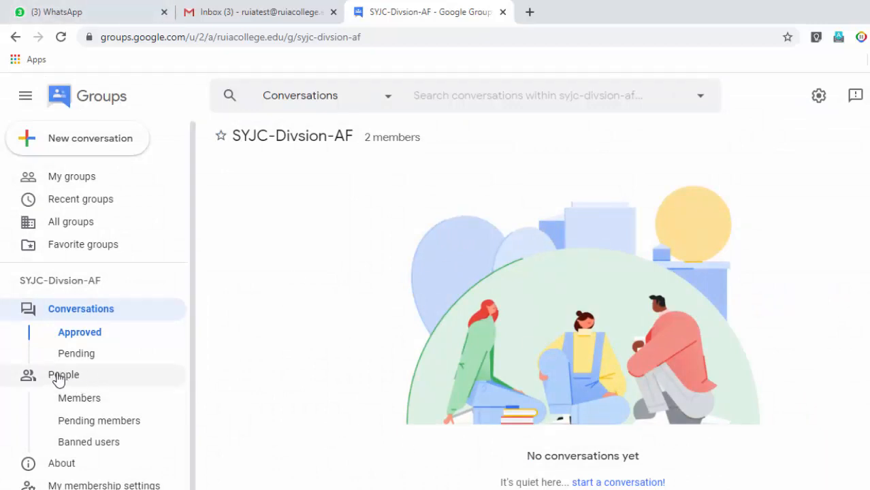
pyautogui.scroll(-1, 60, 380)
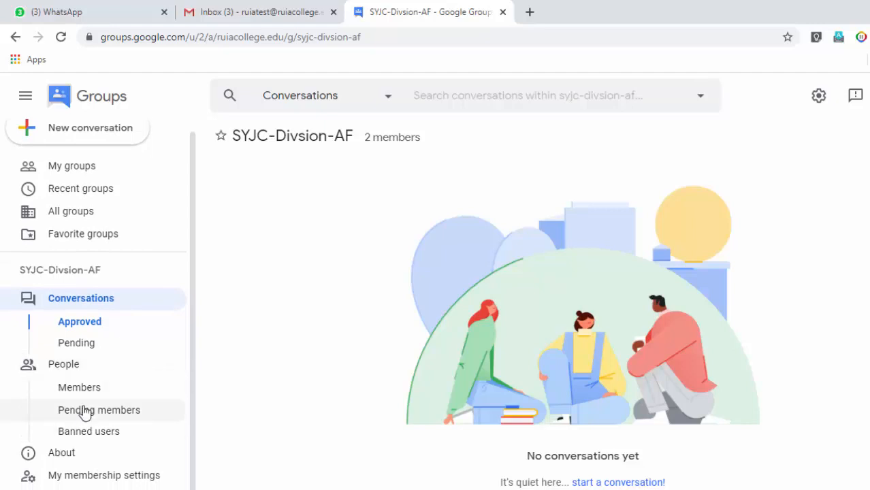
pyautogui.click(82, 390)
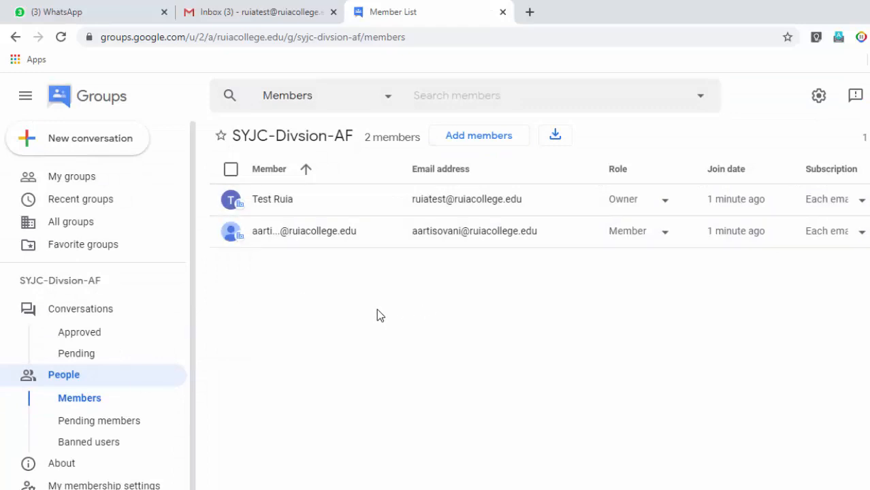
# Try to directly add an external Gmail address as a group member with the welcome message "welcome".
pyautogui.click(480, 138)
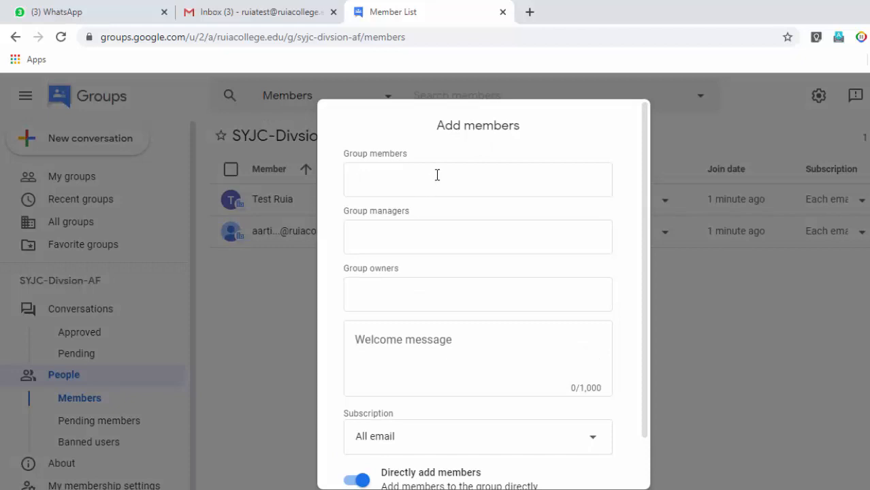
pyautogui.write('mahavir.ad')
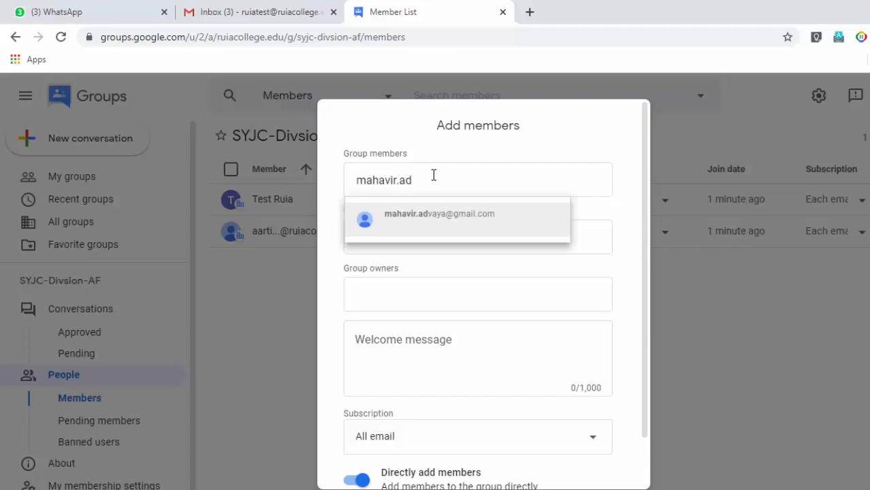
pyautogui.click(466, 217)
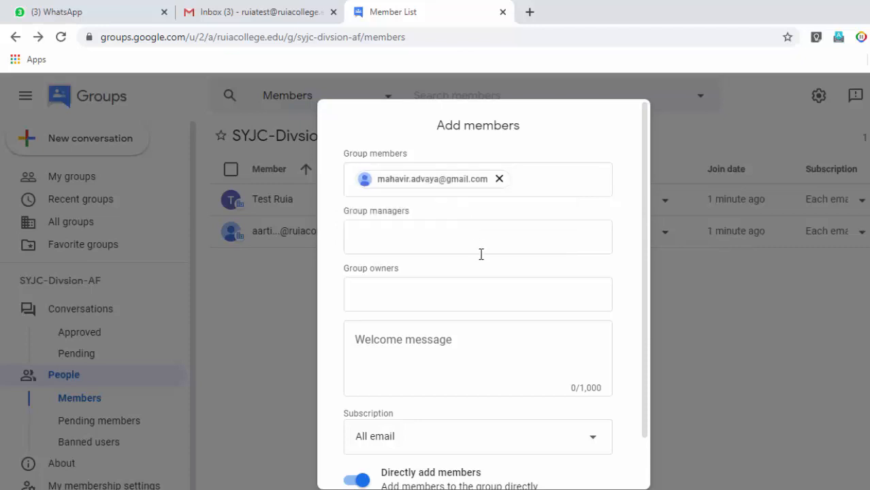
pyautogui.click(411, 349)
pyautogui.write('q')
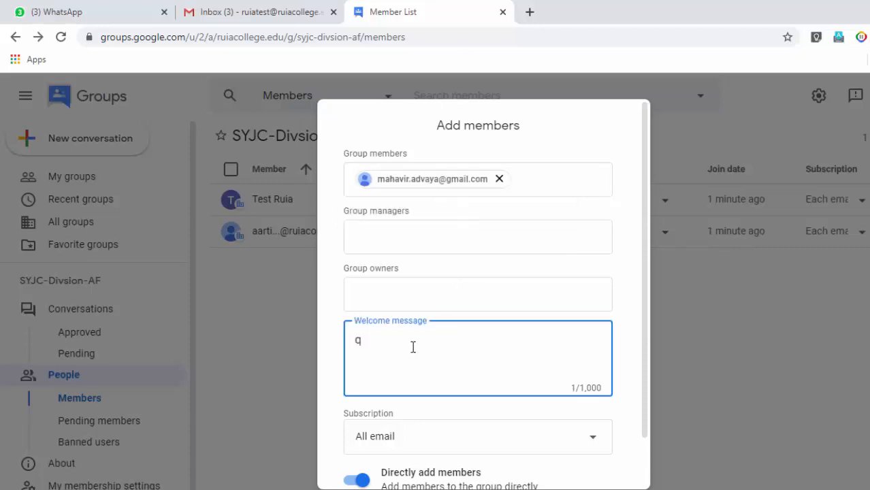
pyautogui.write('elcome')
pyautogui.scroll(-1, 489, 366)
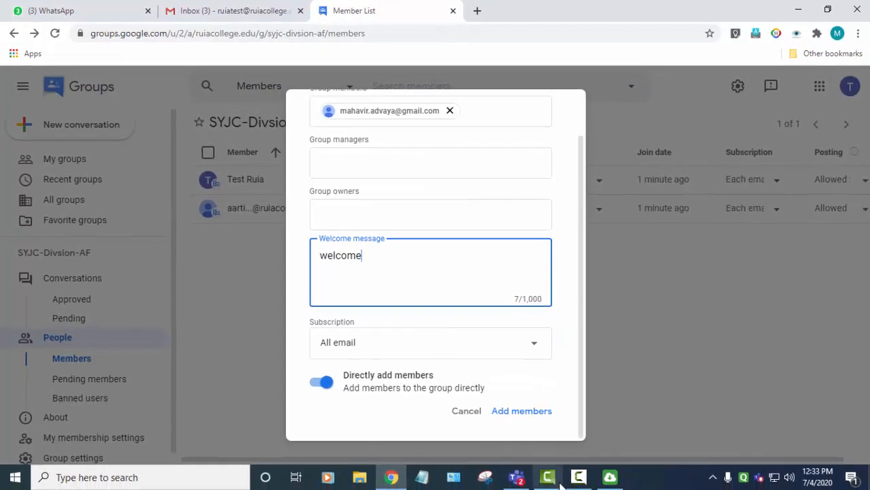
pyautogui.click(534, 413)
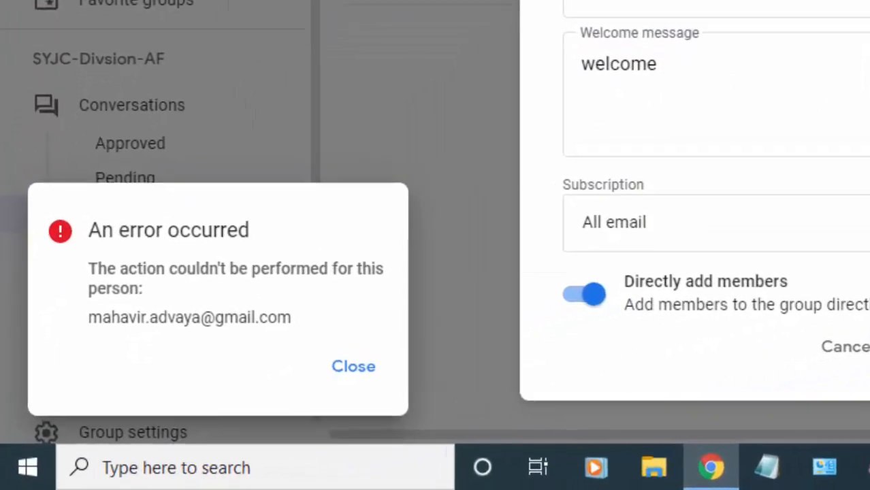
# Read the error details for the external address, dismiss them and cancel adding the member.
pyautogui.moveTo(92, 219); pyautogui.dragTo(371, 264)
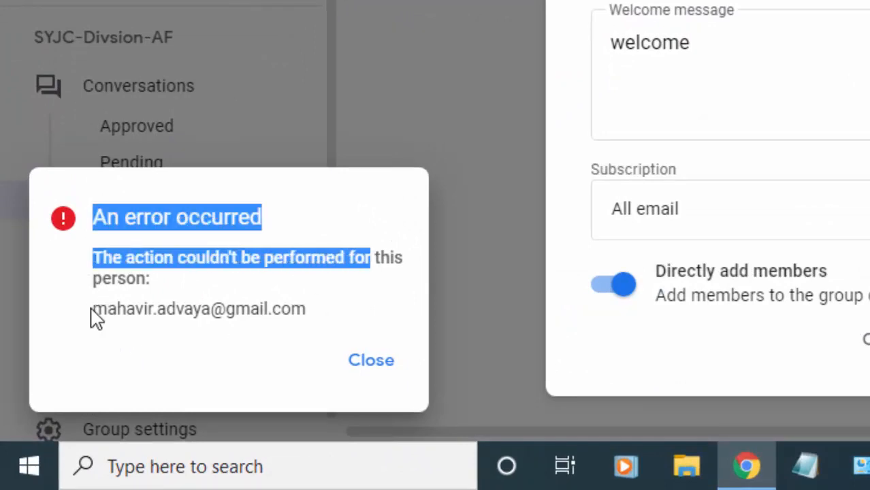
pyautogui.moveTo(91, 315); pyautogui.dragTo(285, 307)
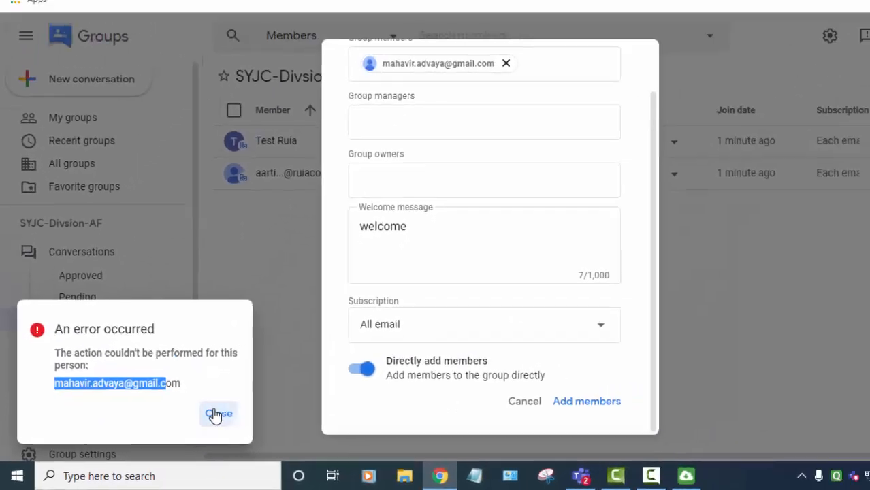
pyautogui.click(300, 382)
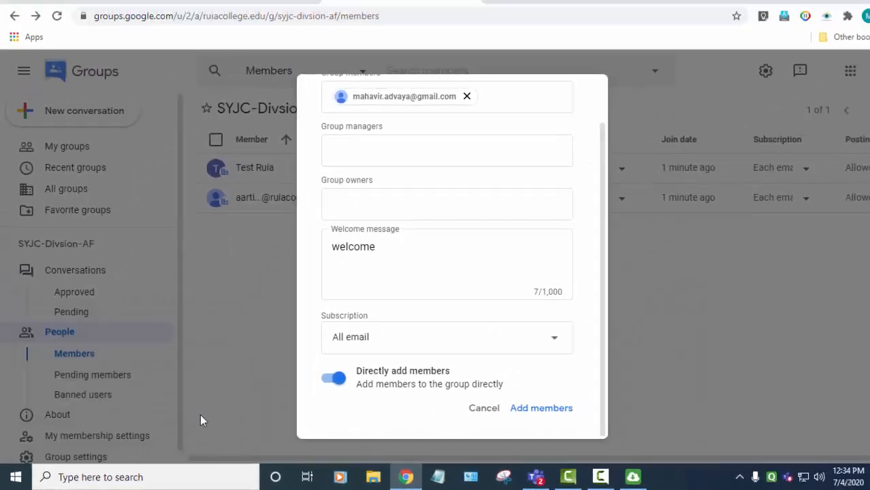
pyautogui.click(481, 409)
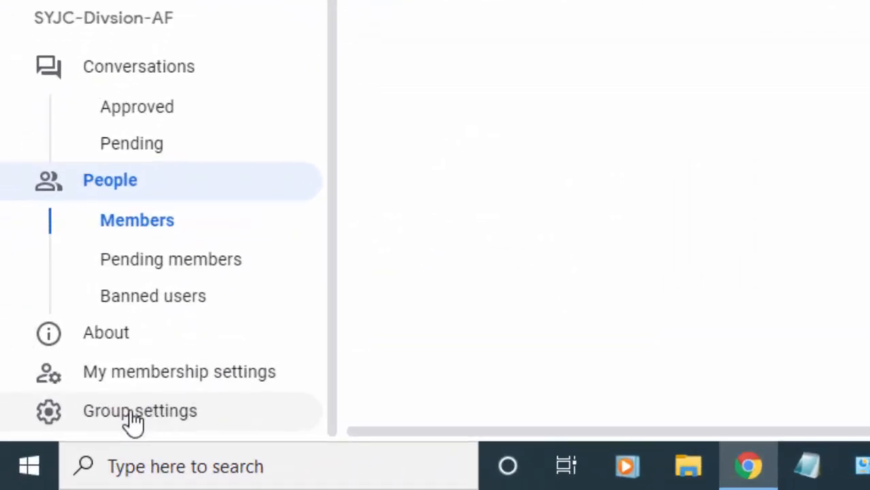
# Open the group settings and review the group name and description.
pyautogui.click(134, 413)
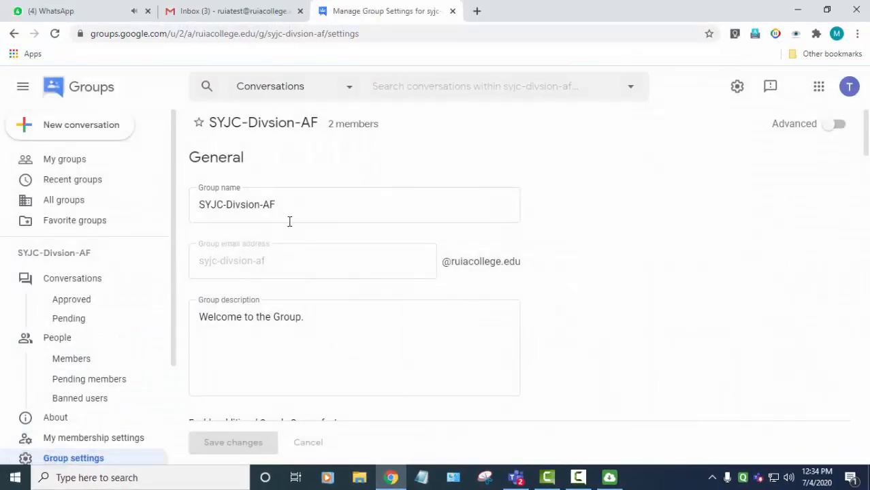
pyautogui.click(312, 198)
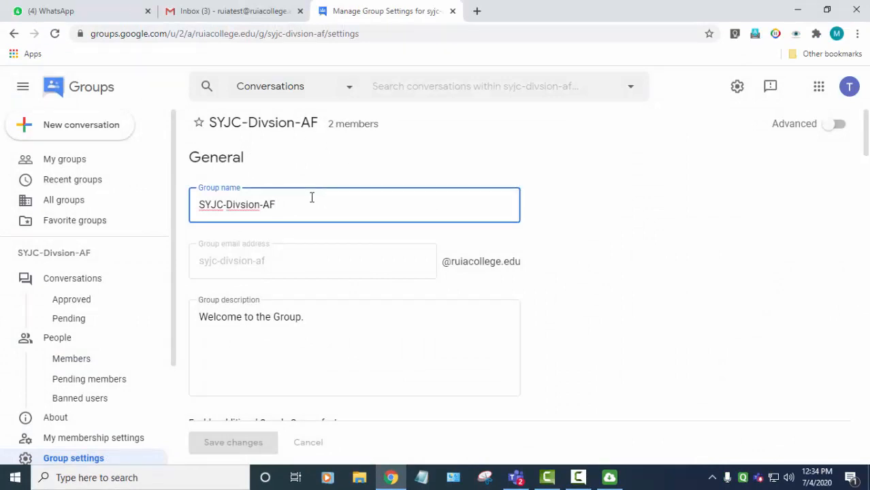
pyautogui.scroll(-1, 311, 297)
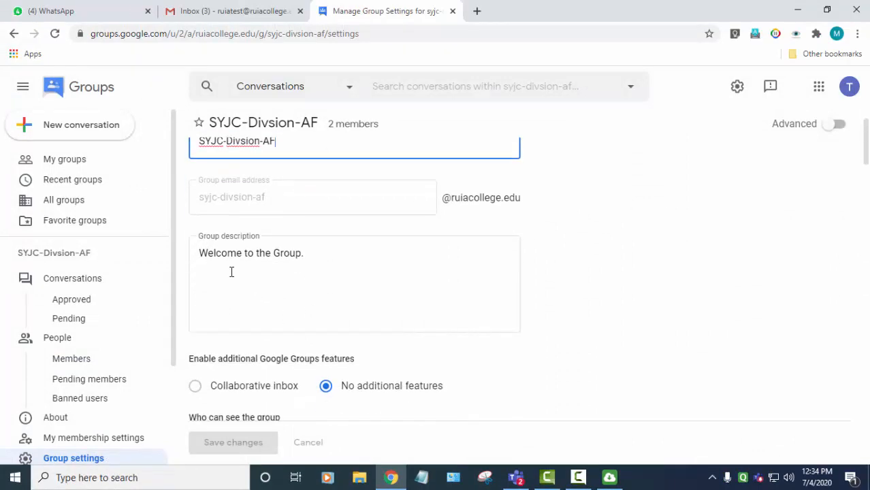
pyautogui.click(231, 253)
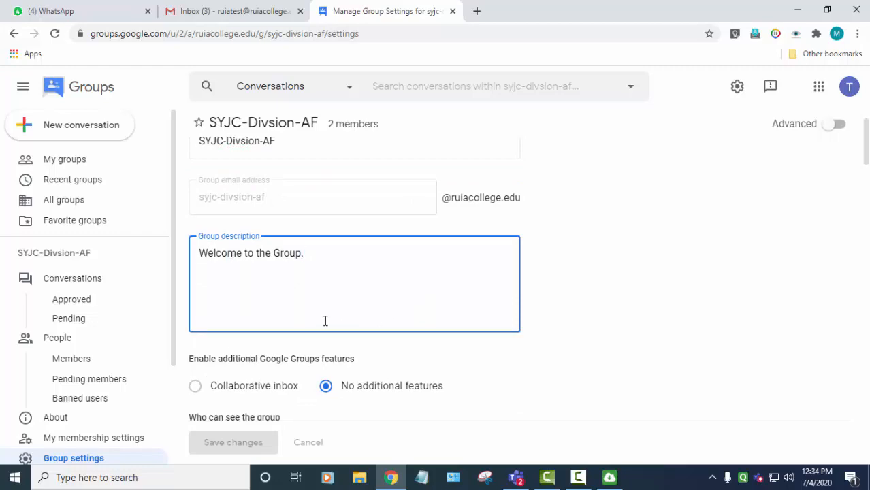
# Check the available options for who can see the group, leaving the choice unchanged.
pyautogui.scroll(-3, 332, 262)
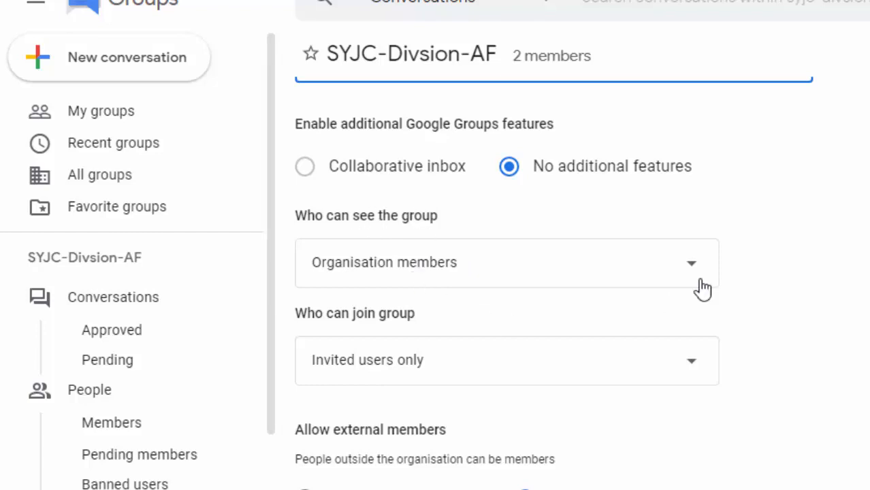
pyautogui.click(680, 276)
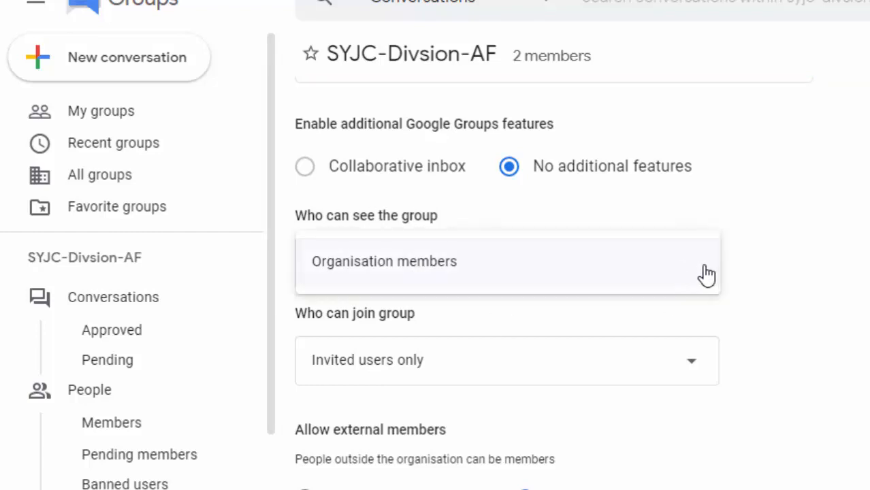
pyautogui.click(818, 249)
# Turn on Allow external members so people outside the organisation can join the group.
pyautogui.scroll(-3, 715, 312)
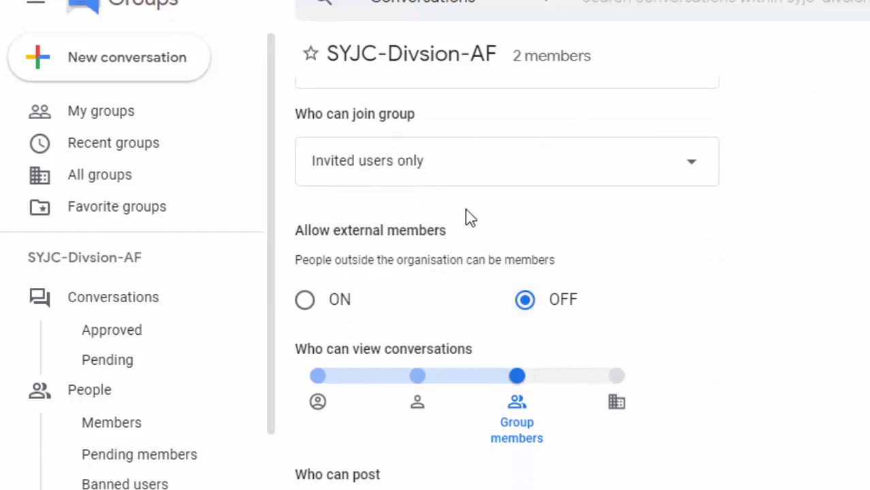
pyautogui.scroll(-1, 799, 217)
pyautogui.scroll(-1, 802, 224)
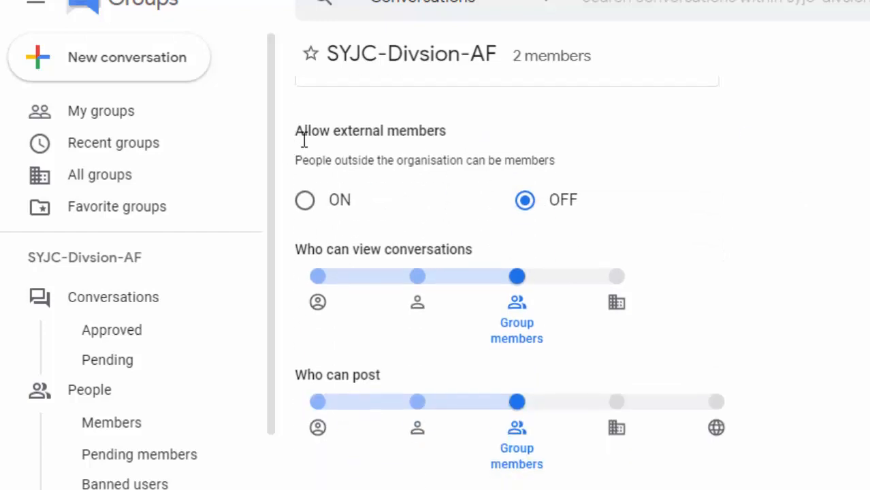
pyautogui.moveTo(296, 131); pyautogui.dragTo(463, 136)
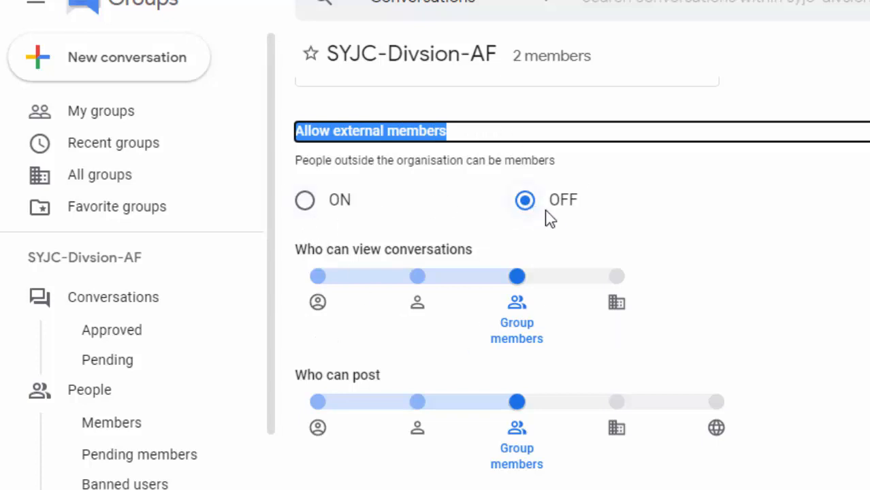
pyautogui.click(305, 204)
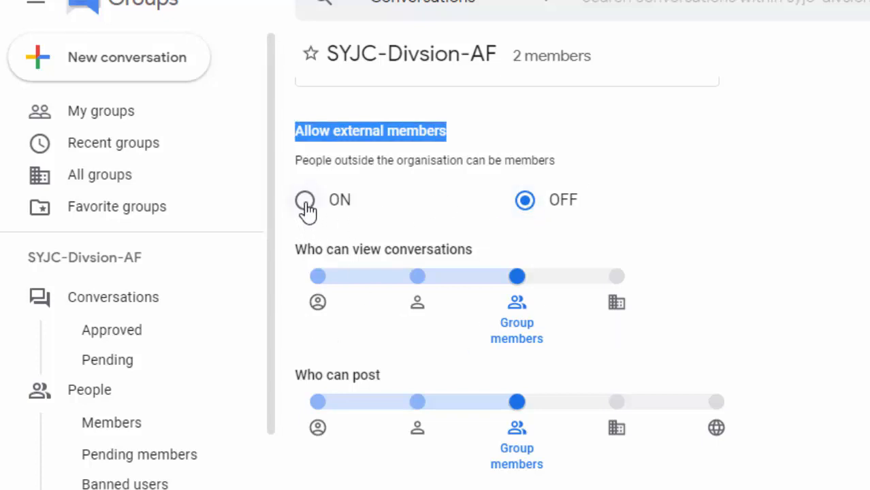
pyautogui.scroll(-1, 361, 299)
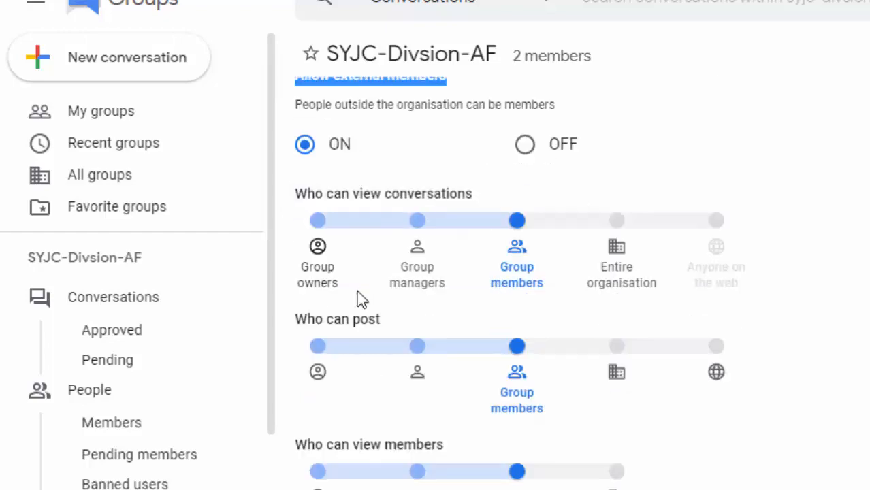
# Review the remaining access, member privacy and posting settings, and save the group settings with external members allowed.
pyautogui.scroll(-2, 361, 300)
pyautogui.scroll(-4, 394, 481)
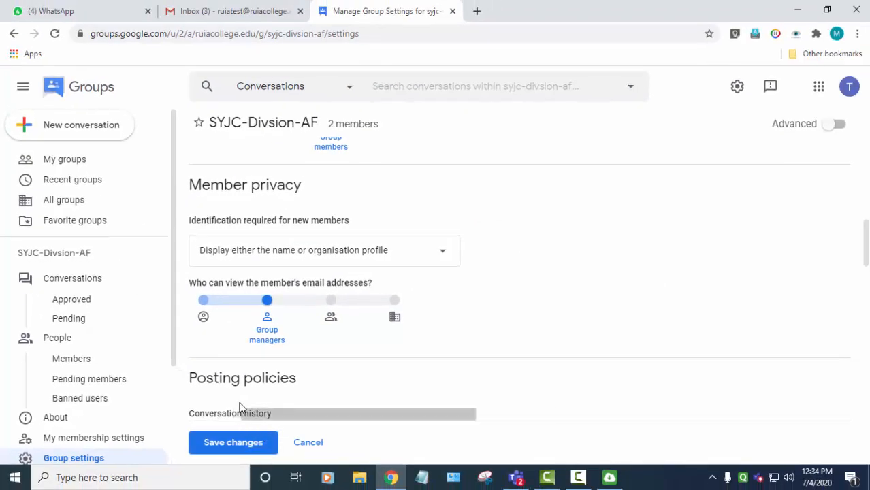
pyautogui.scroll(-4, 240, 407)
pyautogui.scroll(9, 427, 286)
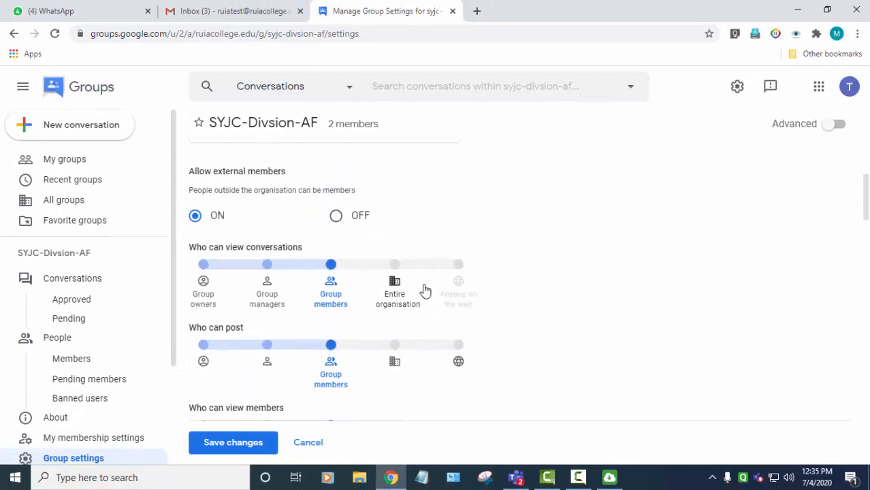
pyautogui.scroll(5, 423, 291)
pyautogui.scroll(-3, 431, 287)
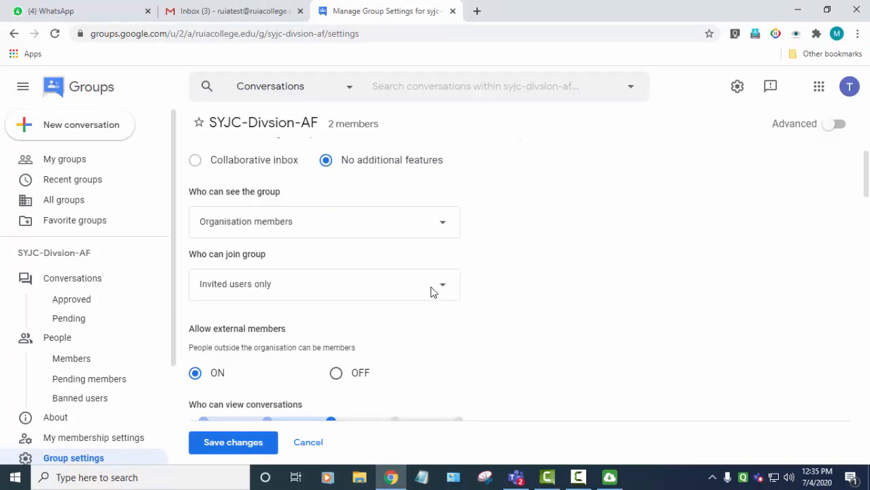
pyautogui.scroll(-1, 433, 291)
pyautogui.moveTo(183, 286); pyautogui.dragTo(290, 291)
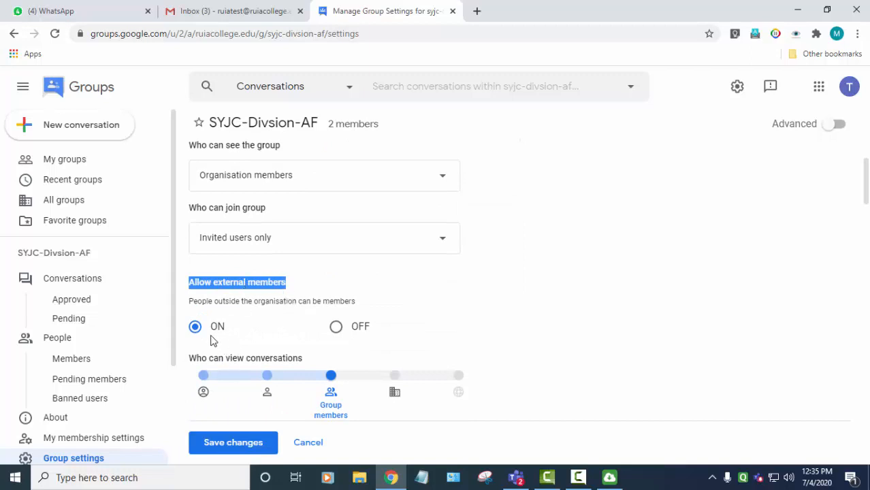
pyautogui.click(233, 443)
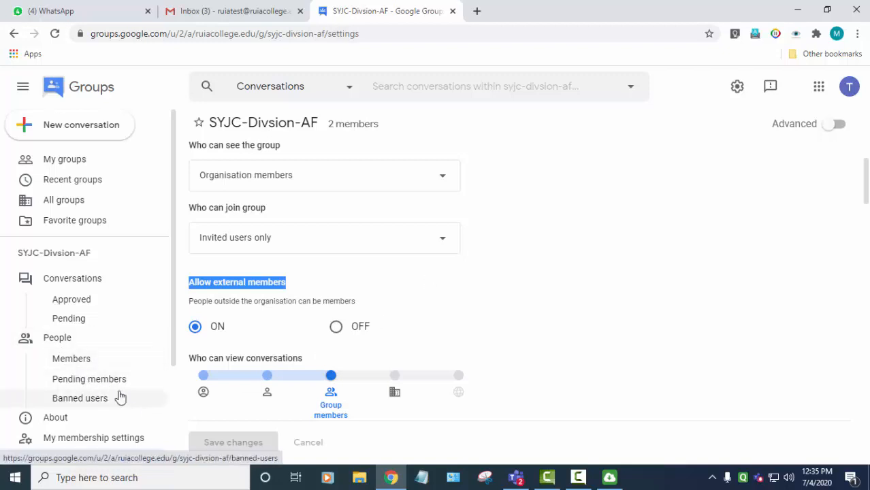
# Add the external Gmail address as a group member directly, with the welcome message "welcom".
pyautogui.click(80, 363)
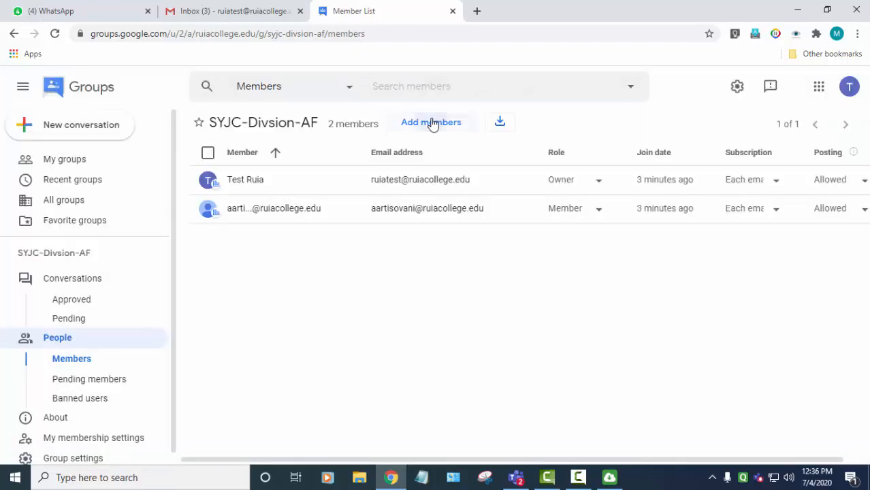
pyautogui.click(432, 124)
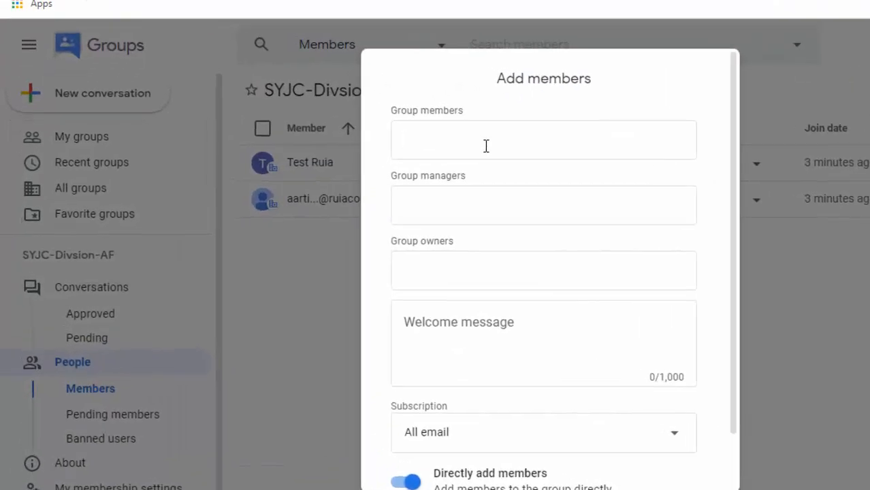
pyautogui.write('mahavir')
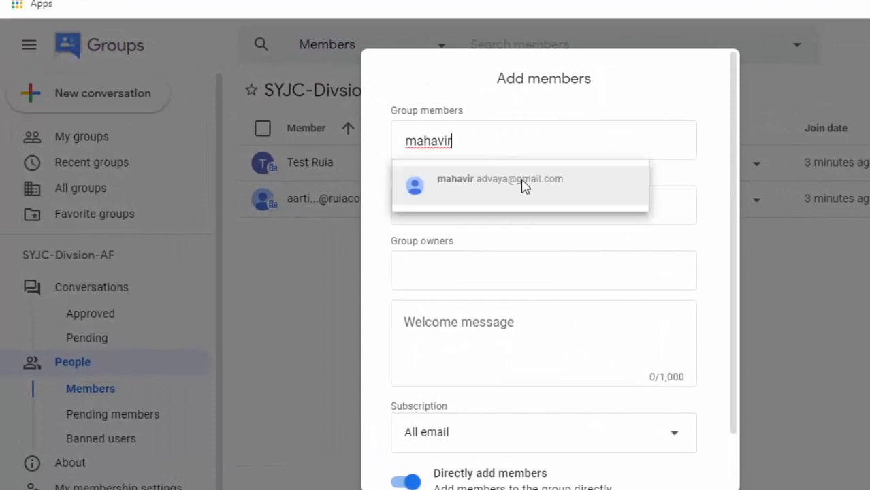
pyautogui.click(520, 181)
pyautogui.scroll(-1, 396, 334)
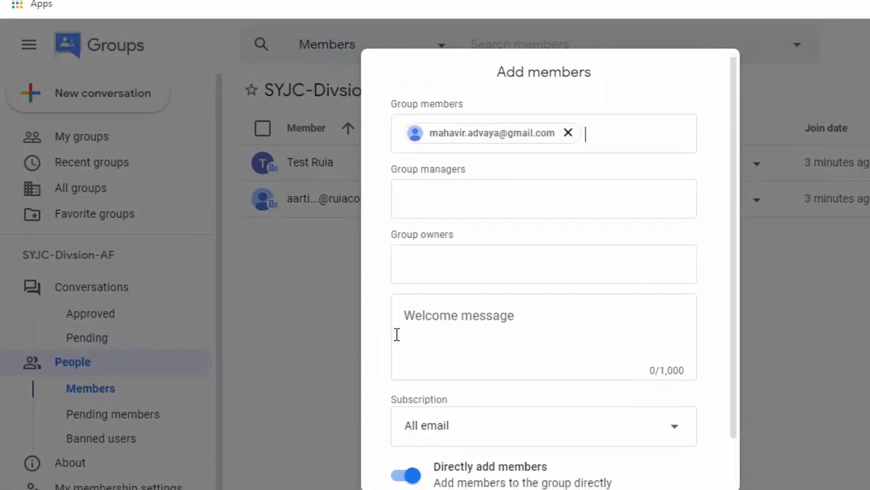
pyautogui.click(460, 284)
pyautogui.write('welcom')
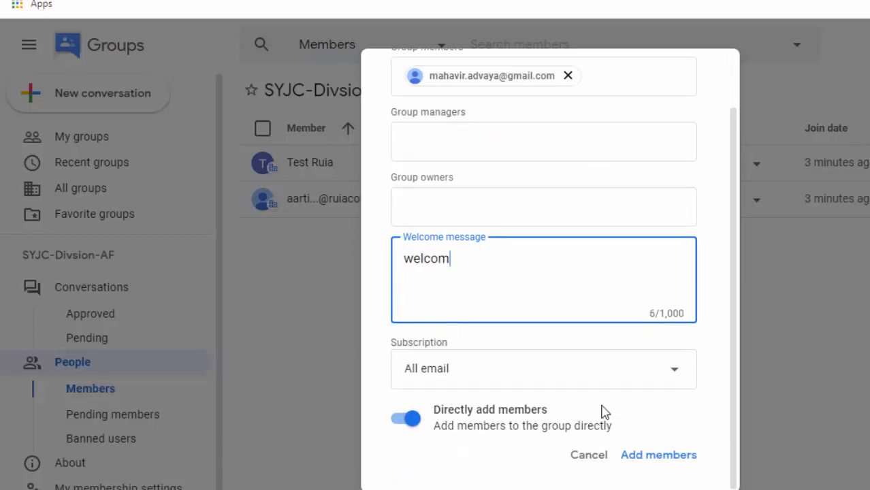
pyautogui.click(641, 454)
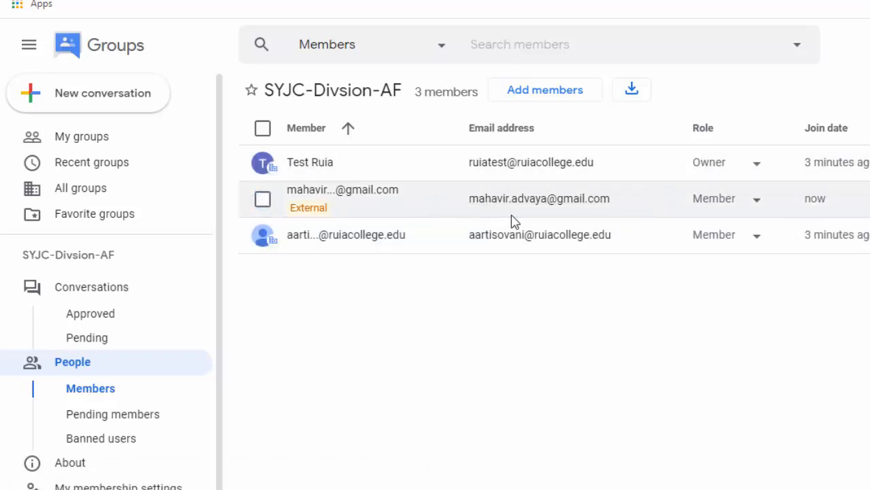
# Change the role of the non-external group member from the college domain to Manager.
pyautogui.moveTo(391, 90)
pyautogui.mouseDown()
pyautogui.moveTo(405, 95)
pyautogui.moveTo(393, 91)
pyautogui.mouseUp()
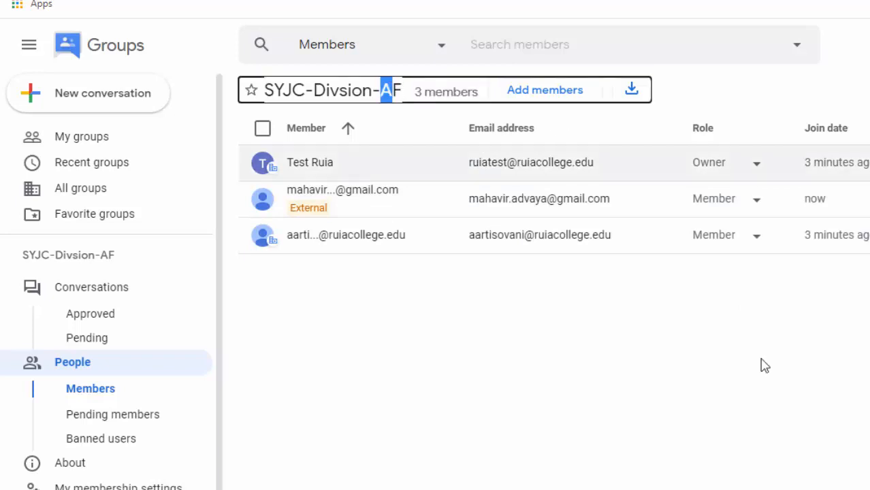
pyautogui.click(659, 308)
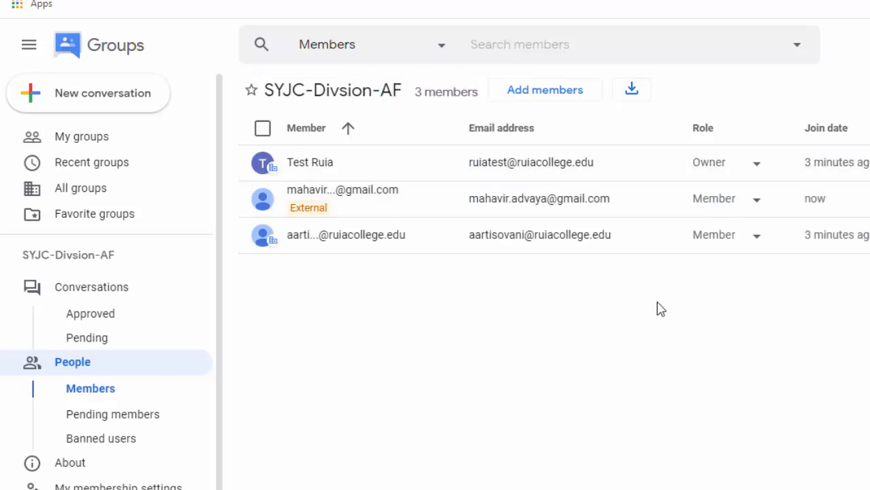
pyautogui.click(755, 238)
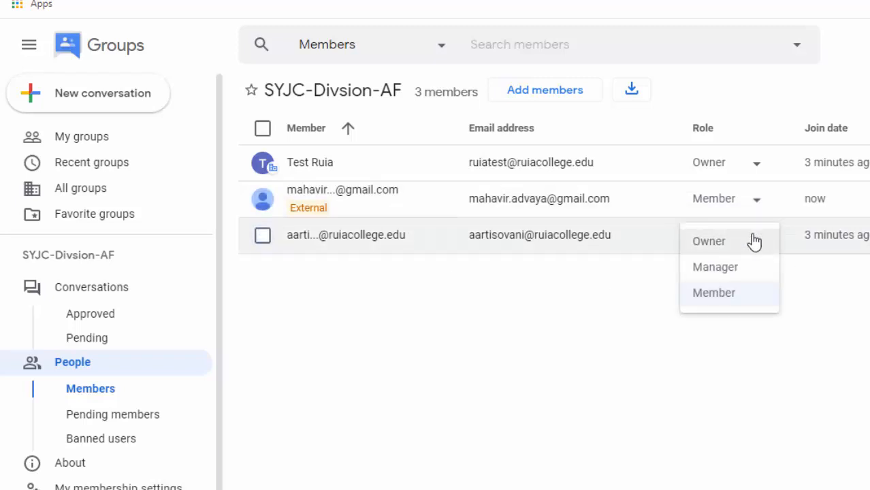
pyautogui.click(733, 273)
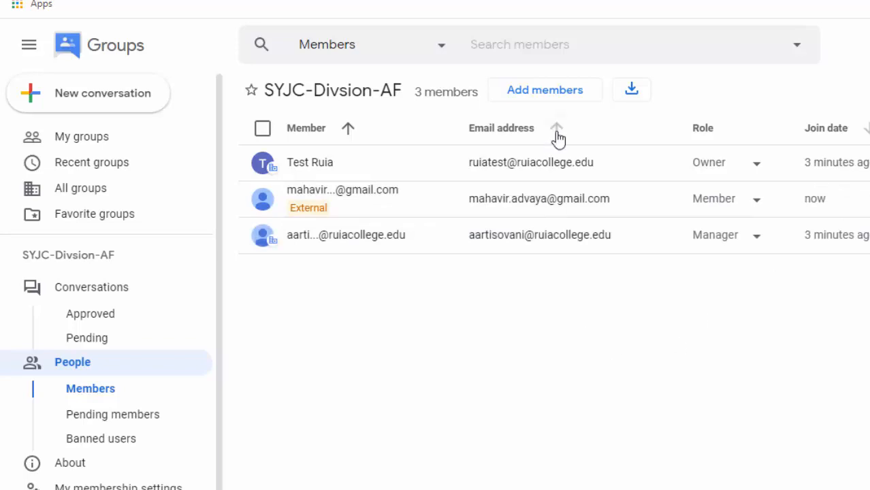
# Review the form for adding members, managers and owners, and close it without adding anyone.
pyautogui.click(556, 95)
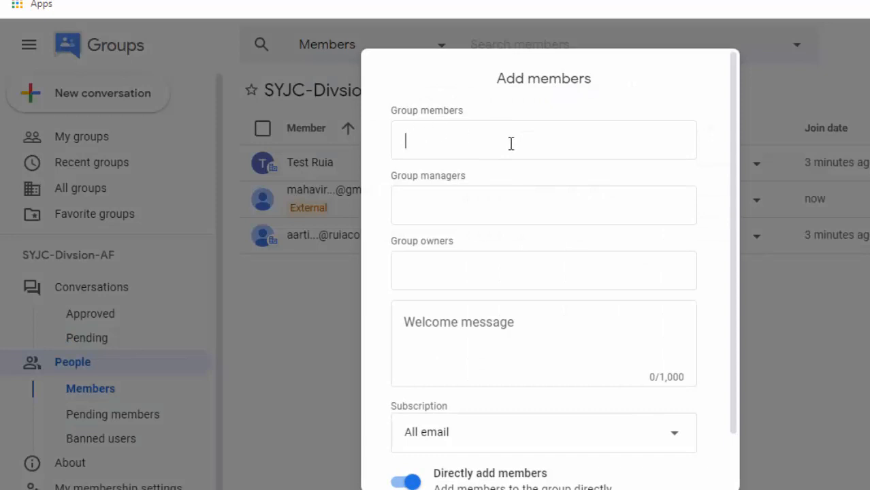
pyautogui.scroll(-1, 578, 238)
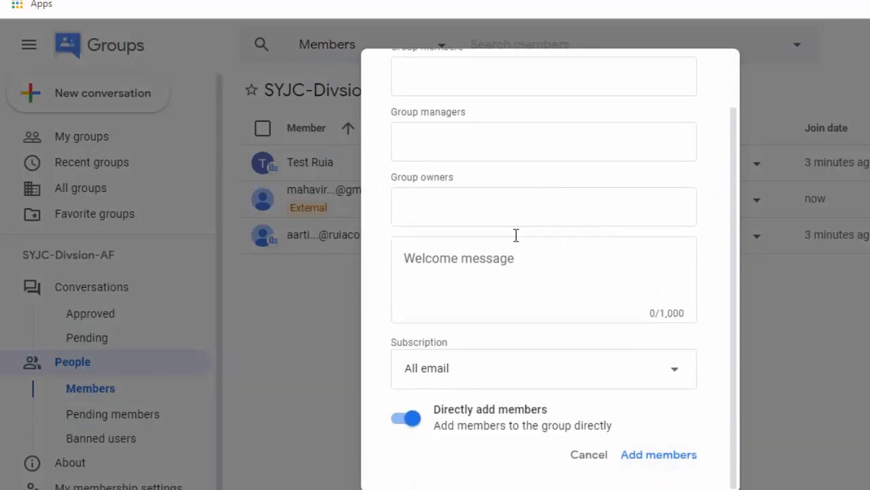
pyautogui.scroll(1, 466, 141)
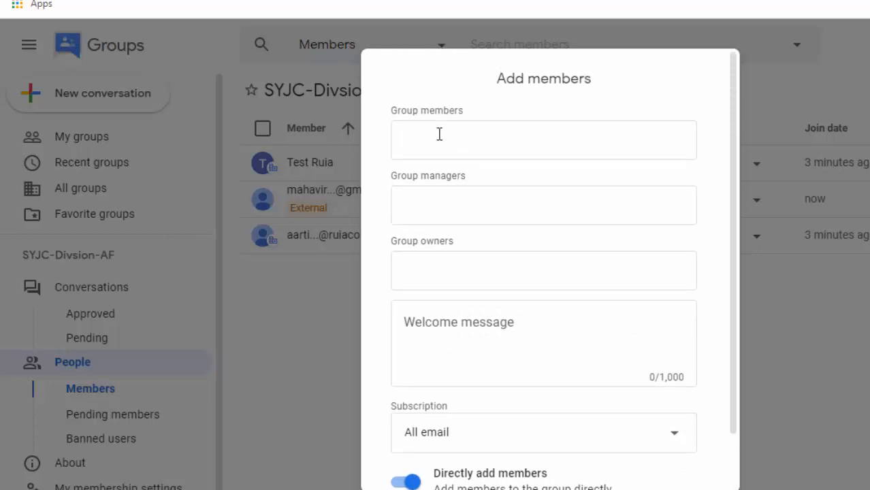
pyautogui.scroll(-1, 579, 367)
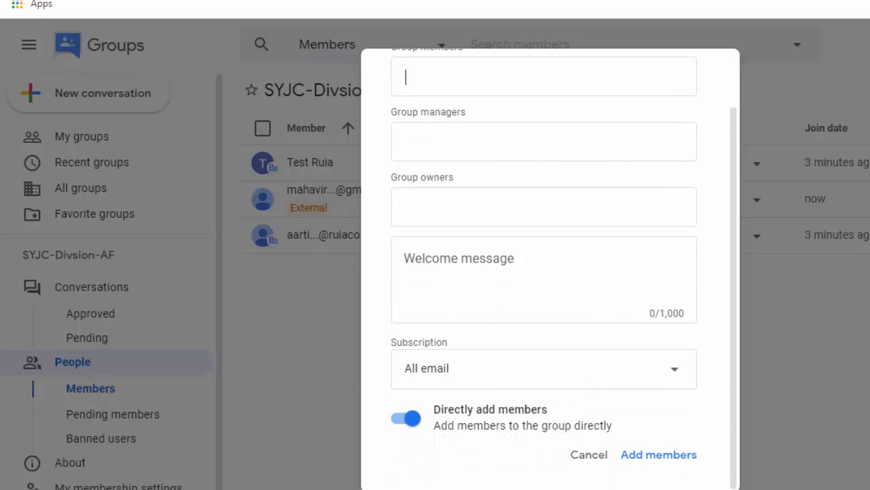
pyautogui.click(588, 457)
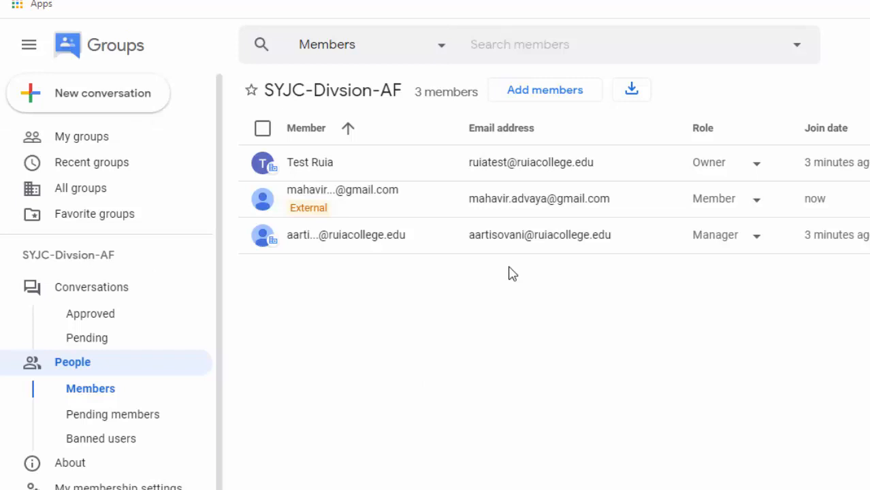
# Check the Allow external members option in the group settings and open the list of own groups.
pyautogui.scroll(-1, 124, 398)
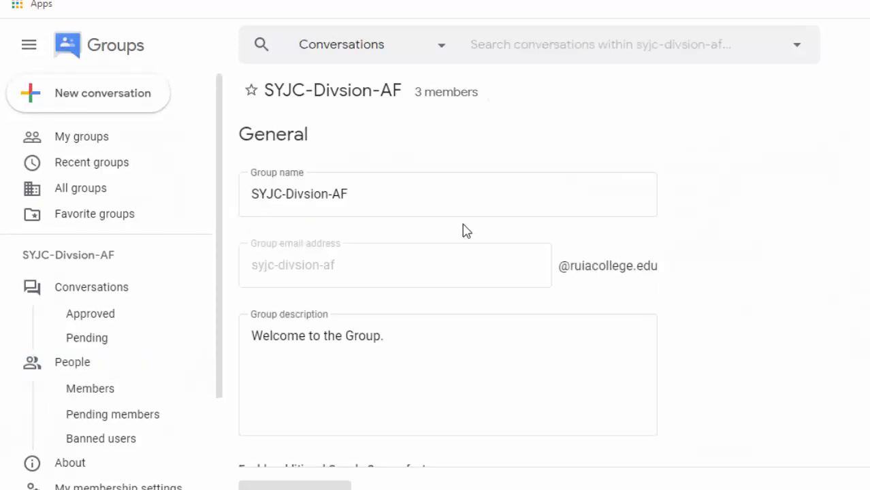
pyautogui.scroll(-6, 466, 231)
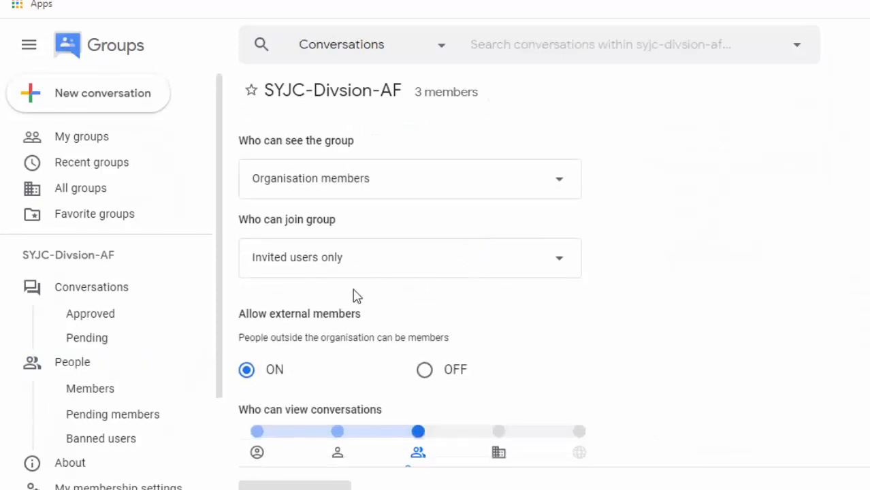
pyautogui.moveTo(238, 316); pyautogui.dragTo(364, 321)
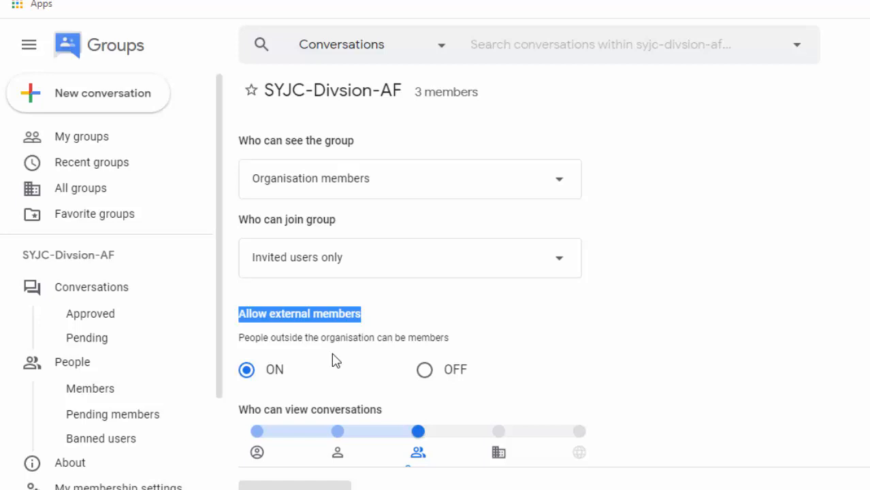
pyautogui.scroll(6, 342, 293)
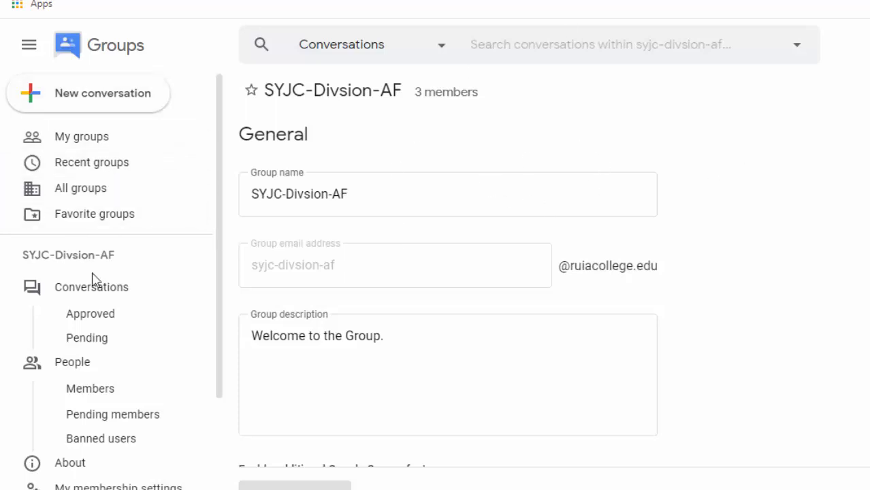
pyautogui.click(92, 142)
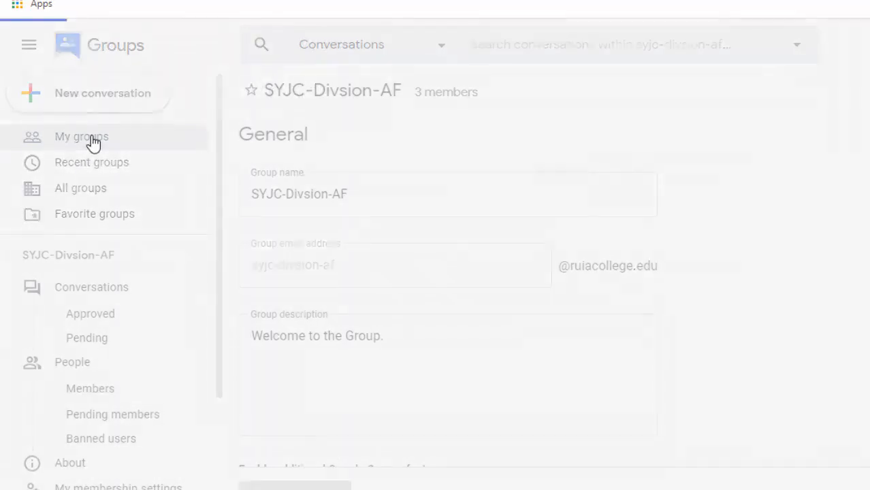